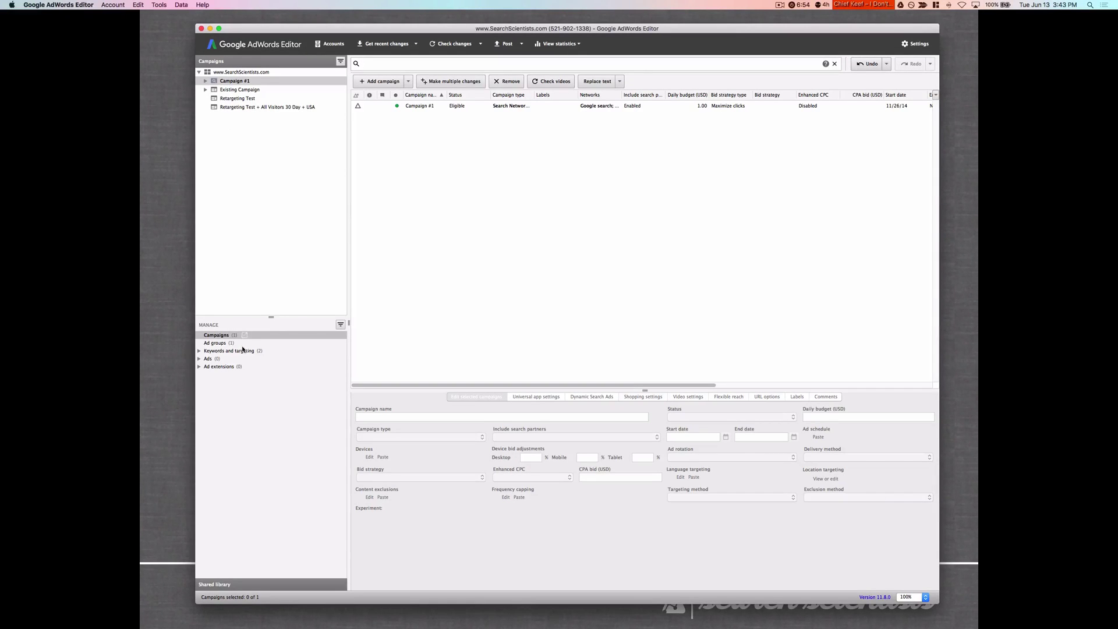
# Add 'hydration powder' as a campaign-level negative keyword for Campaign #1.
pyautogui.click(234, 351)
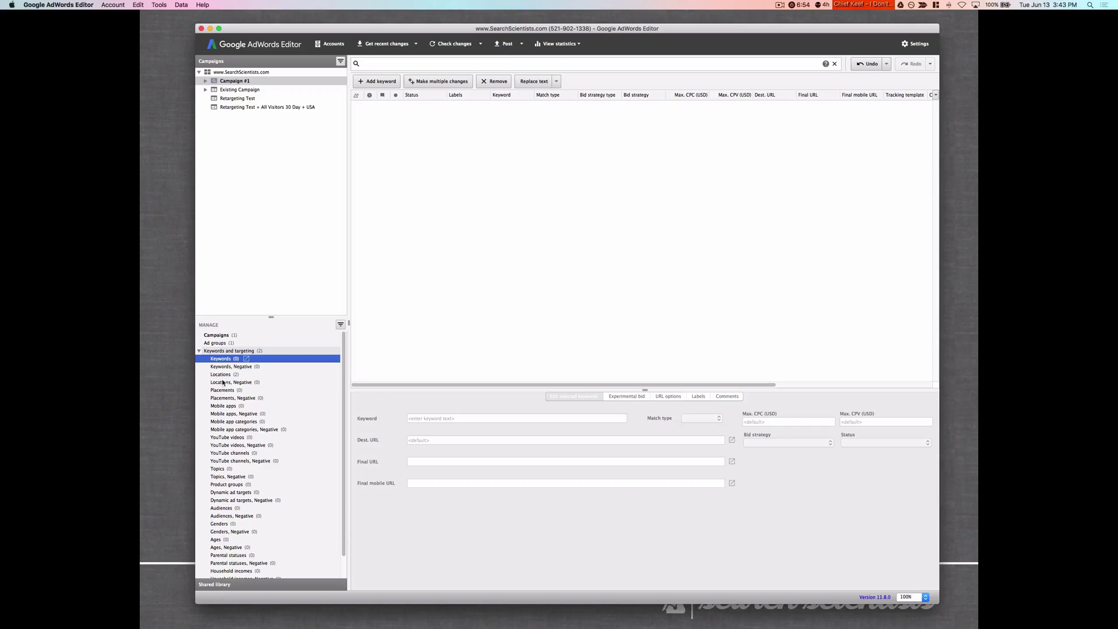
pyautogui.click(229, 367)
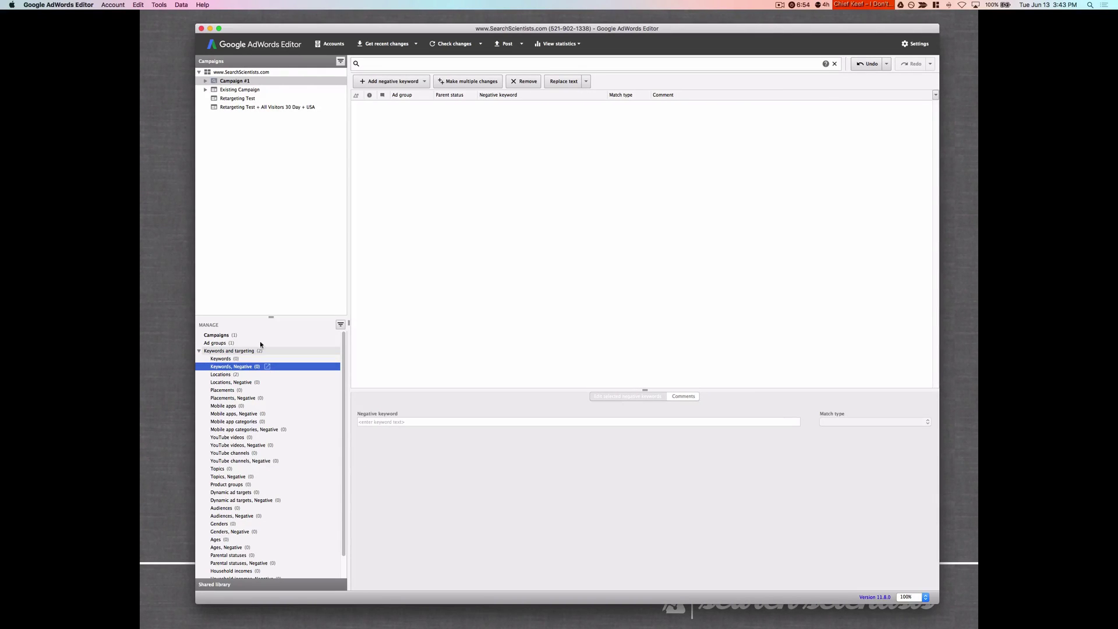
pyautogui.click(405, 81)
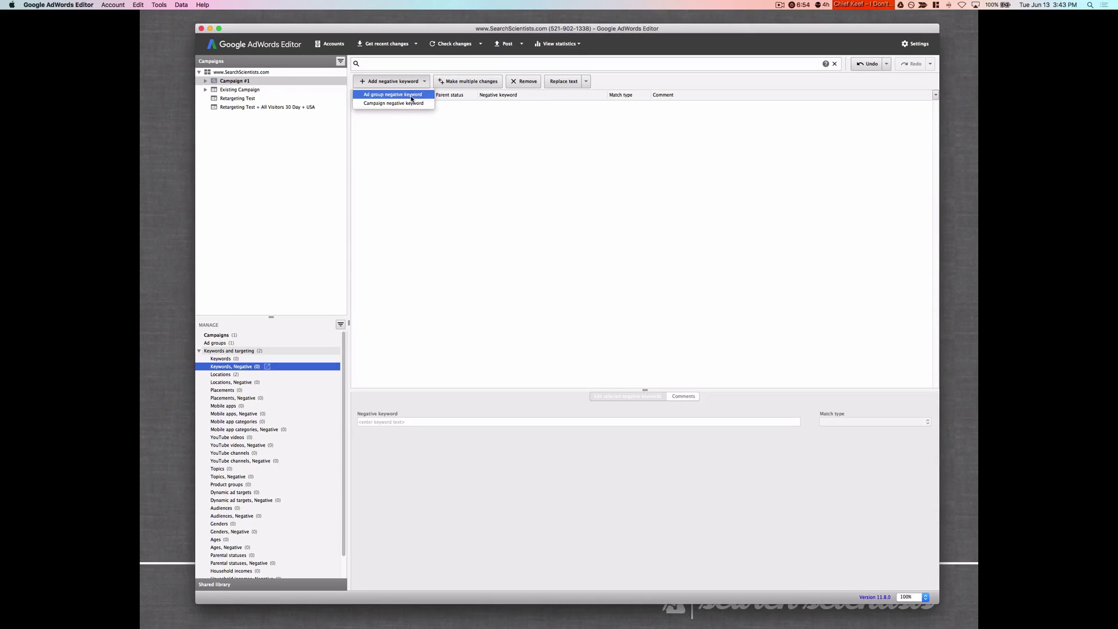
pyautogui.click(412, 104)
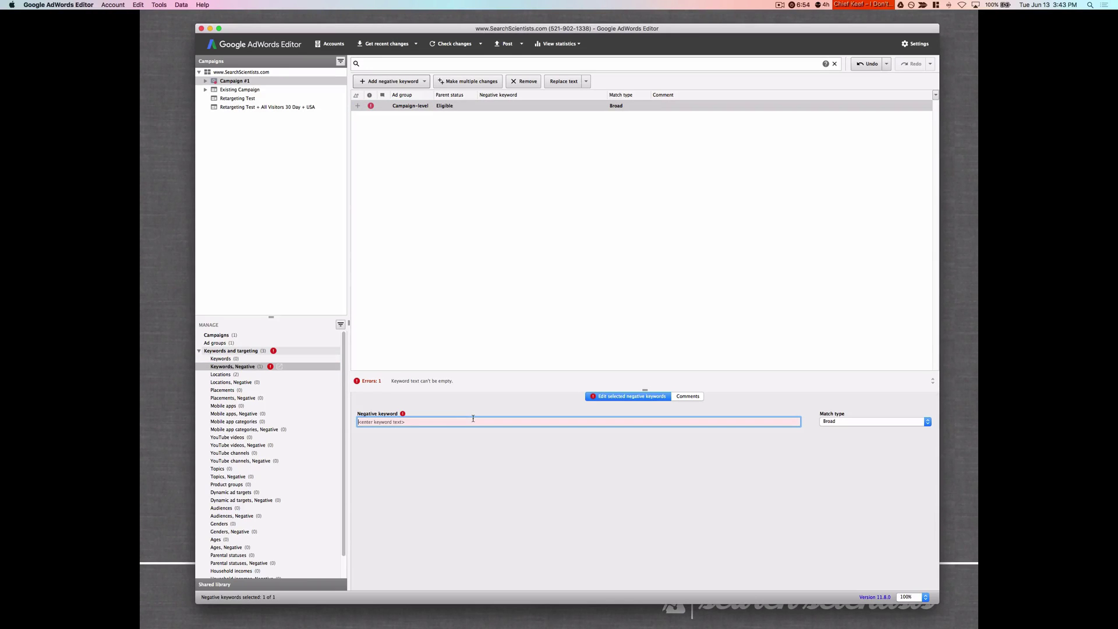
pyautogui.write('hydration powder')
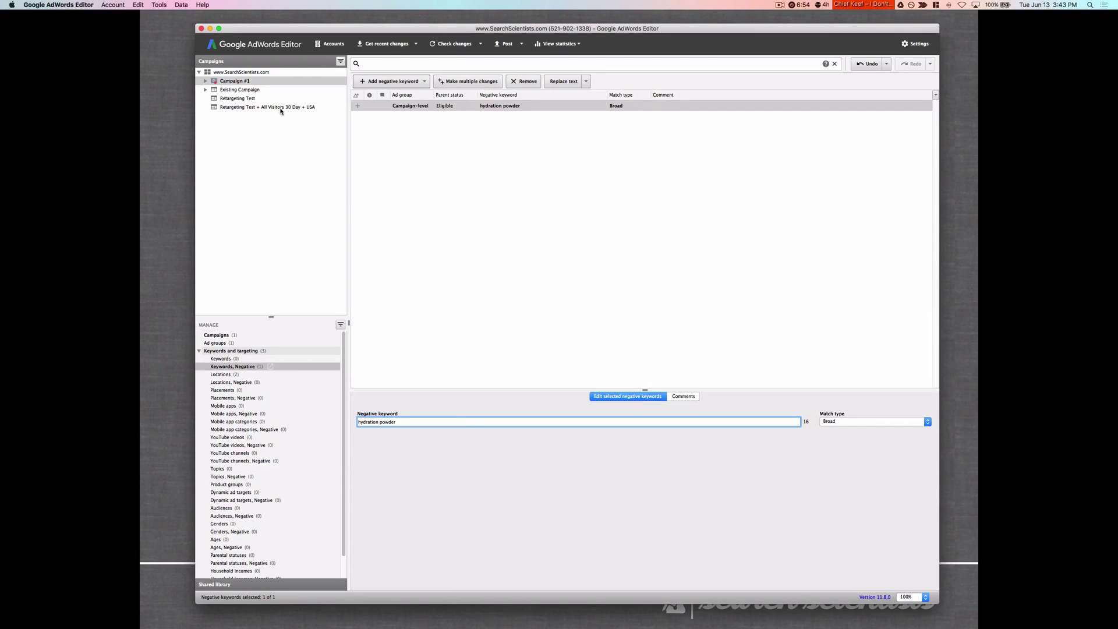
# Copy the hydration powder negative keyword and paste it into Existing Campaign.
pyautogui.click(465, 108)
pyautogui.press('super+c')
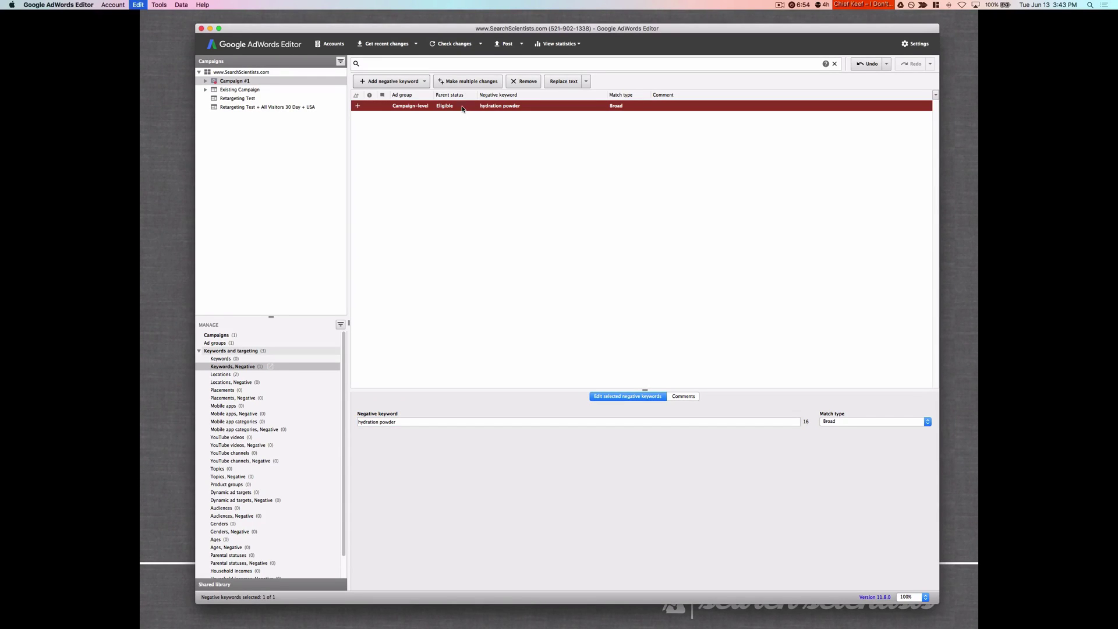
pyautogui.click(283, 91)
pyautogui.press('super+v')
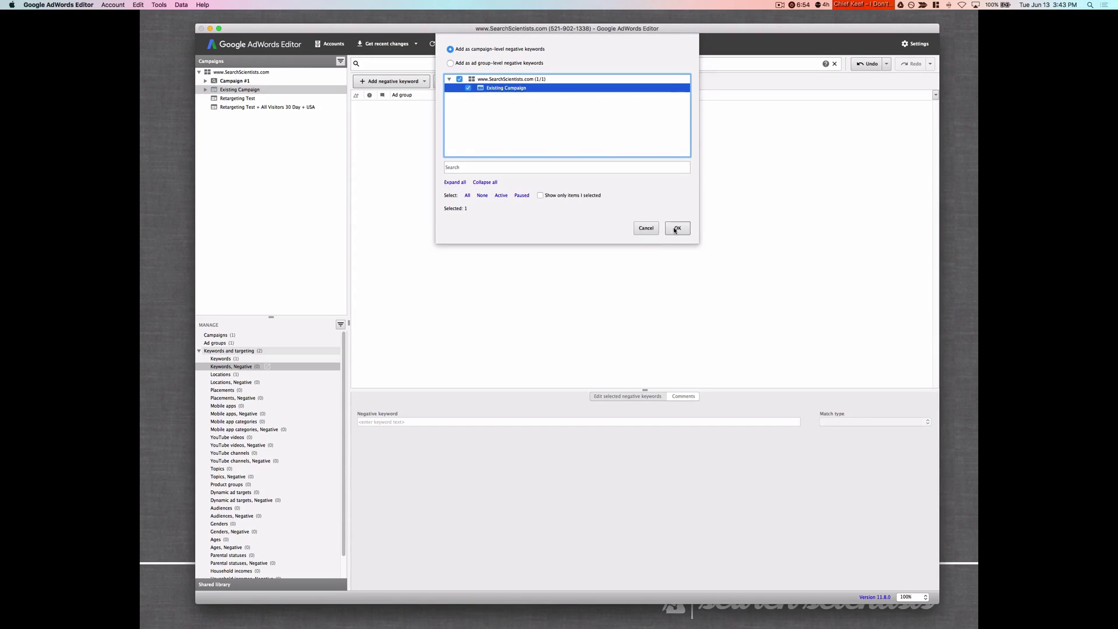
# Confirm the paste into Existing Campaign and view negative keywords across the whole account.
pyautogui.click(678, 228)
pyautogui.click(240, 71)
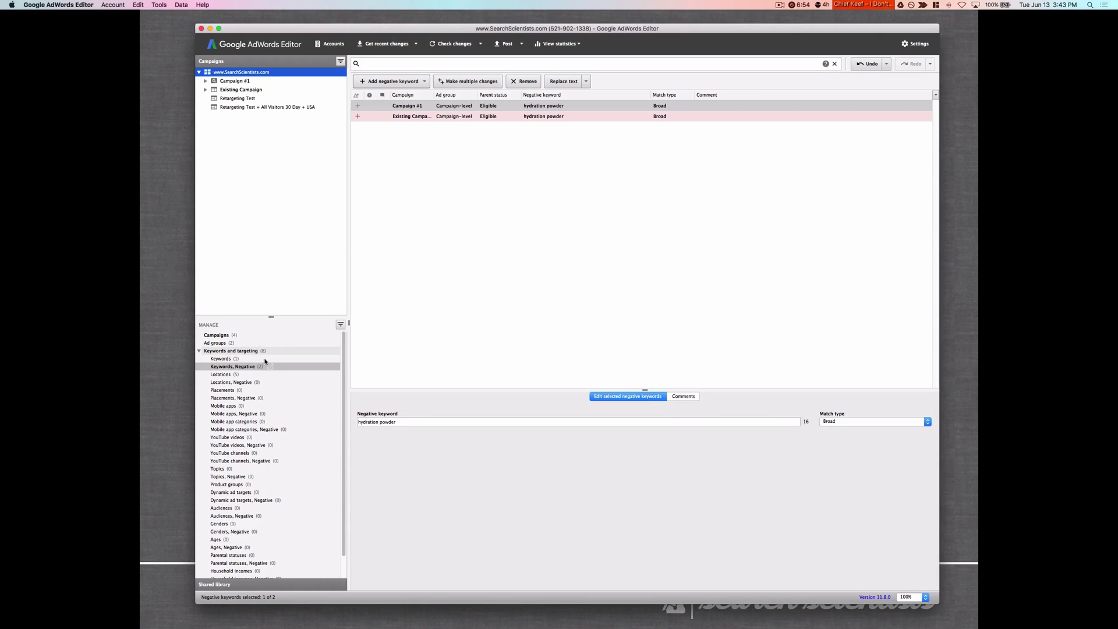
pyautogui.click(291, 367)
pyautogui.click(431, 148)
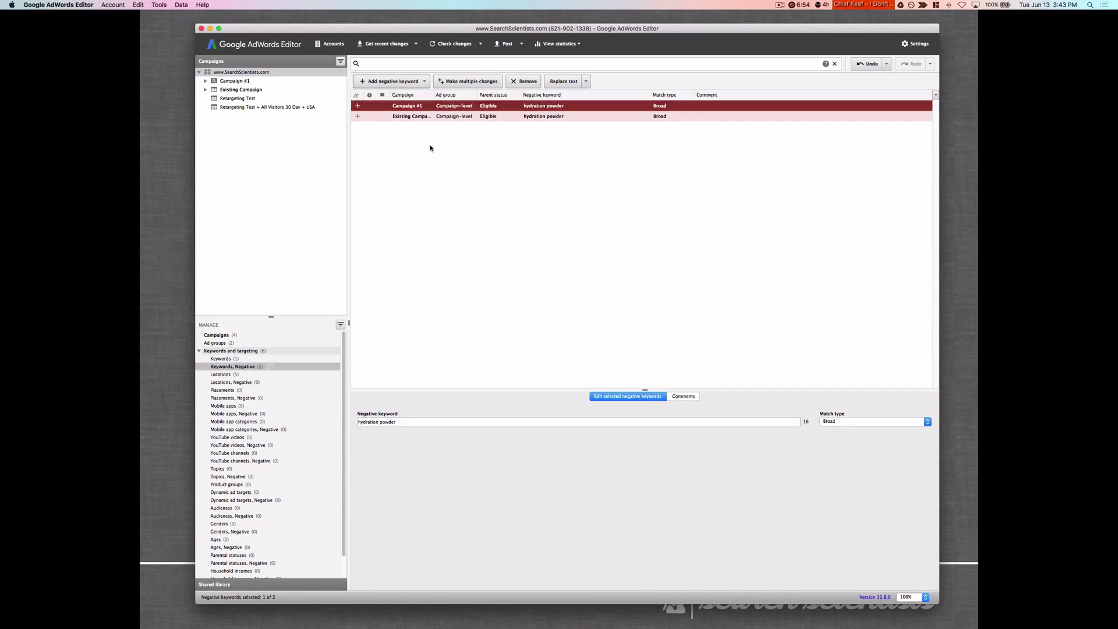
# Add campaign negative keyword rows for all four campaigns and type 'hydration powder' into them.
pyautogui.click(417, 85)
pyautogui.click(394, 103)
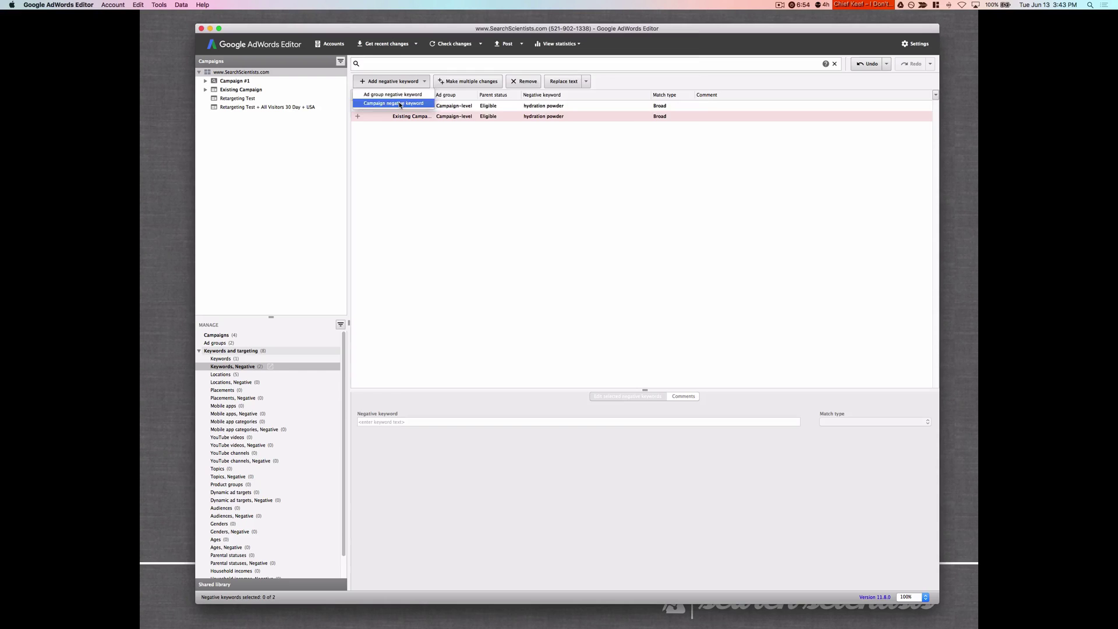
pyautogui.click(459, 56)
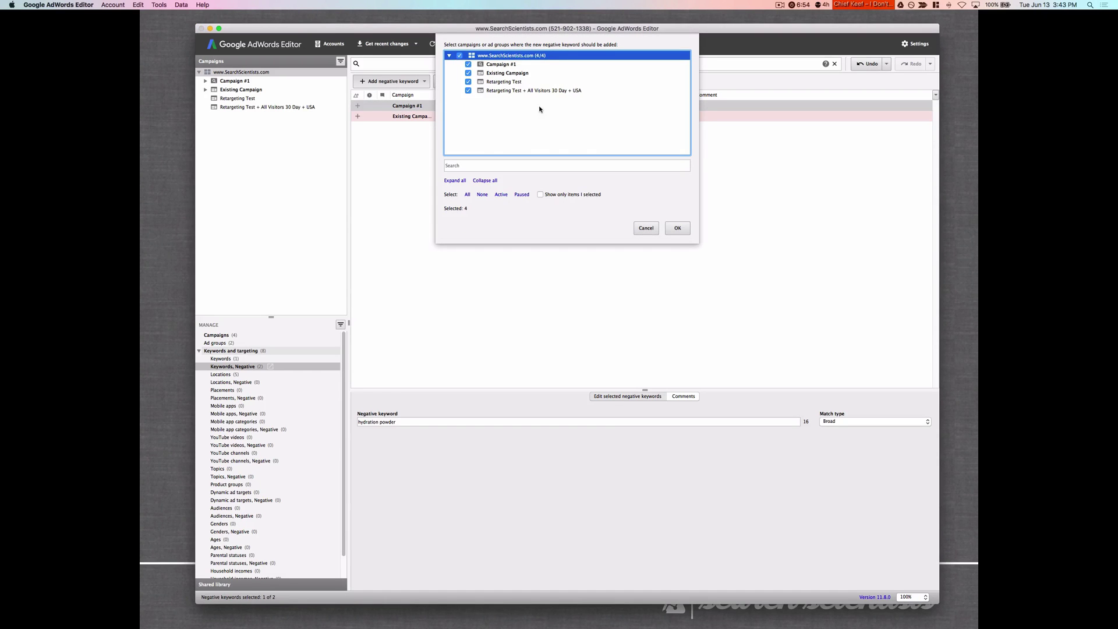
pyautogui.click(678, 227)
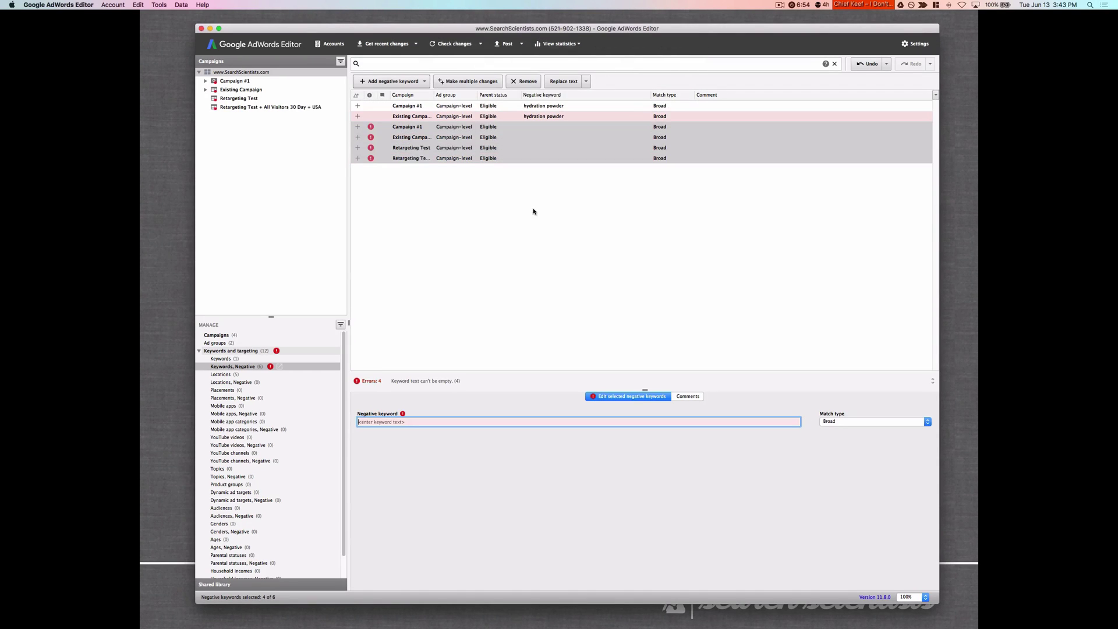
pyautogui.click(532, 350)
pyautogui.click(525, 129)
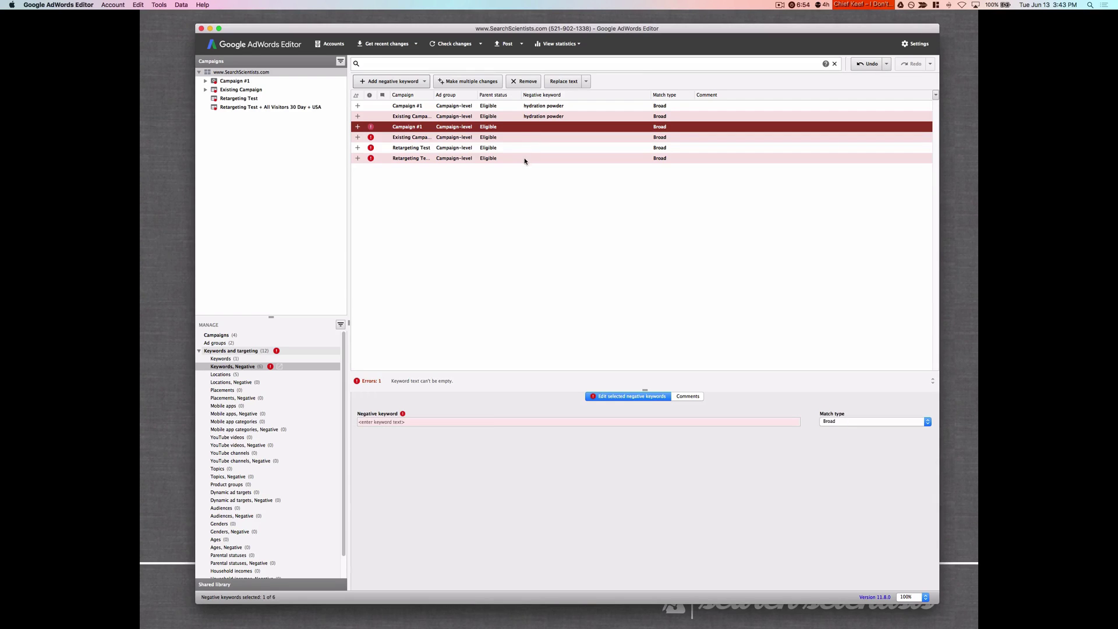
pyautogui.keyDown('shift'); pyautogui.click(524, 157); pyautogui.keyUp('shift')
pyautogui.click(486, 418)
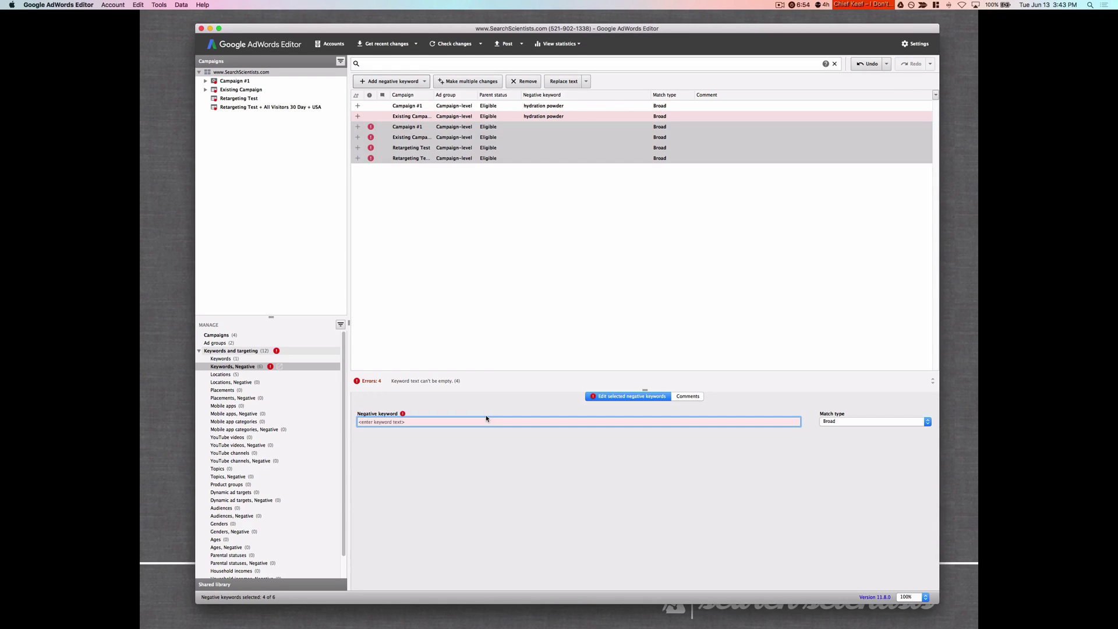
pyautogui.write('hydration powde')
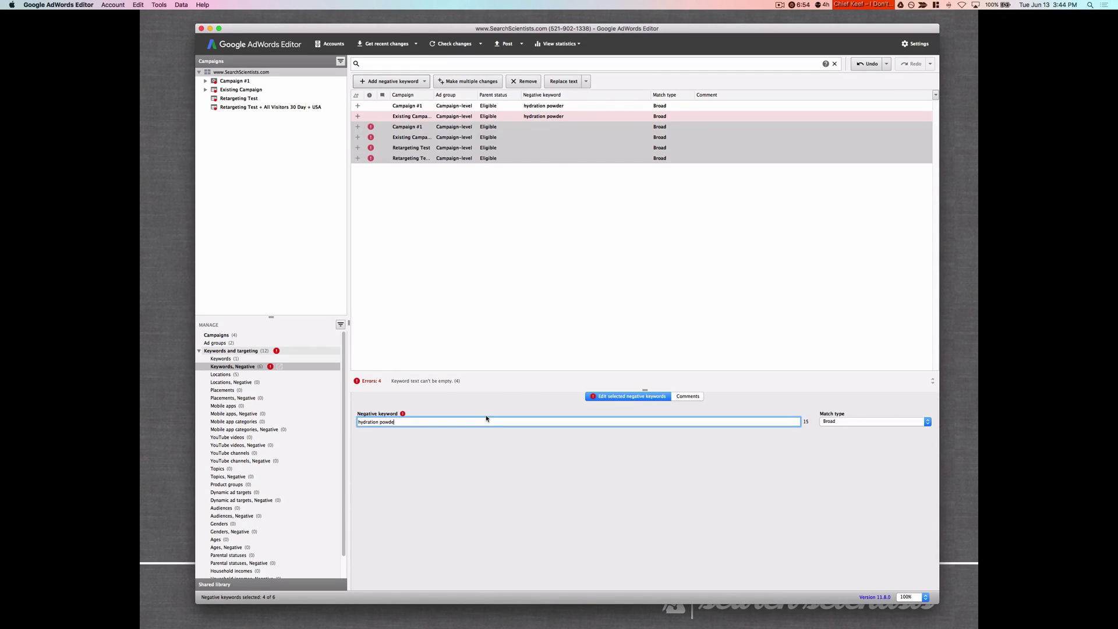
pyautogui.write('r')
# Commit 'hydration powder' to all four rows and launch Excel via Spotlight.
pyautogui.click(545, 291)
pyautogui.press('super+space')
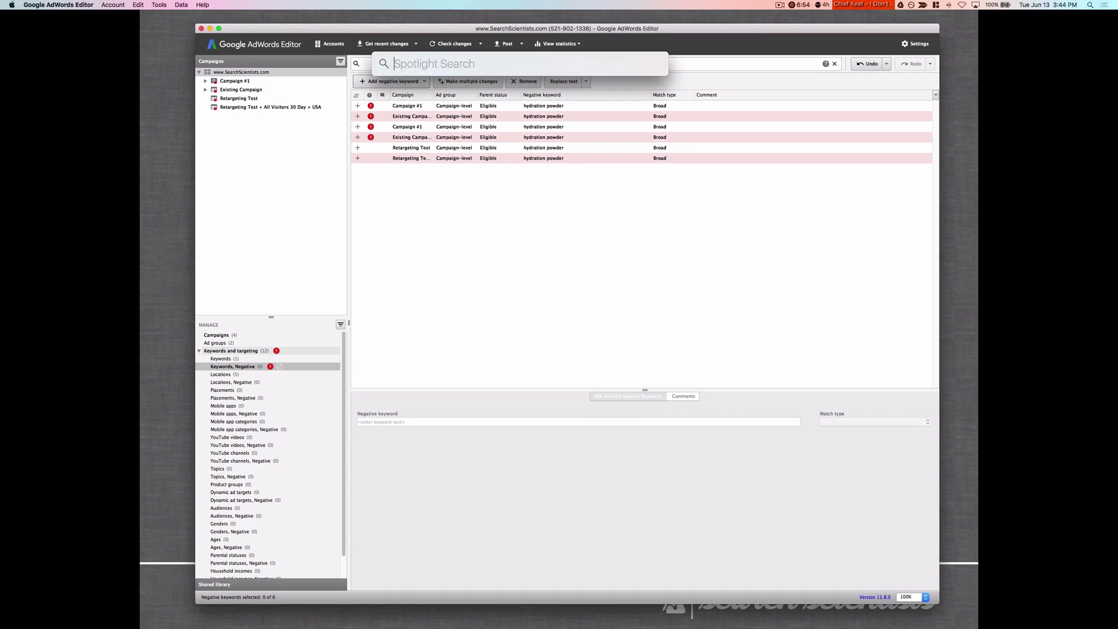
pyautogui.write('excel')
pyautogui.press('BackSpace')
pyautogui.press('BackSpace')
pyautogui.press('BackSpace')
pyautogui.press('BackSpace')
pyautogui.press('BackSpace')
pyautogui.write('excel')
pyautogui.press('Return')
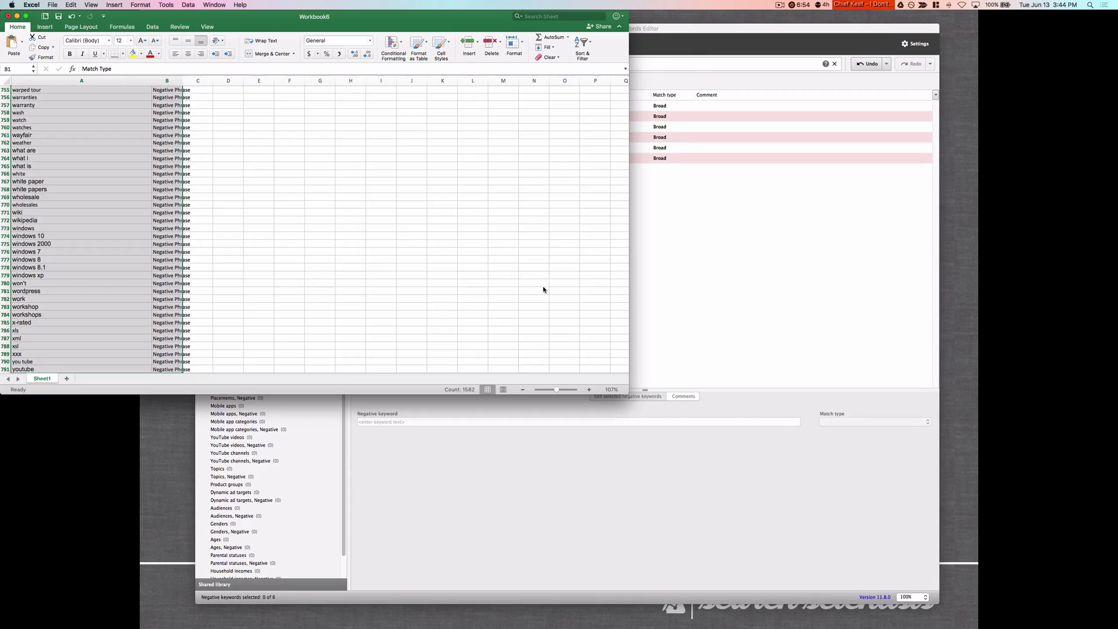
# Copy the weather keyword and its Negative Phrase match type from A762:B762, then return to Editor.
pyautogui.click(411, 220)
pyautogui.click(95, 142)
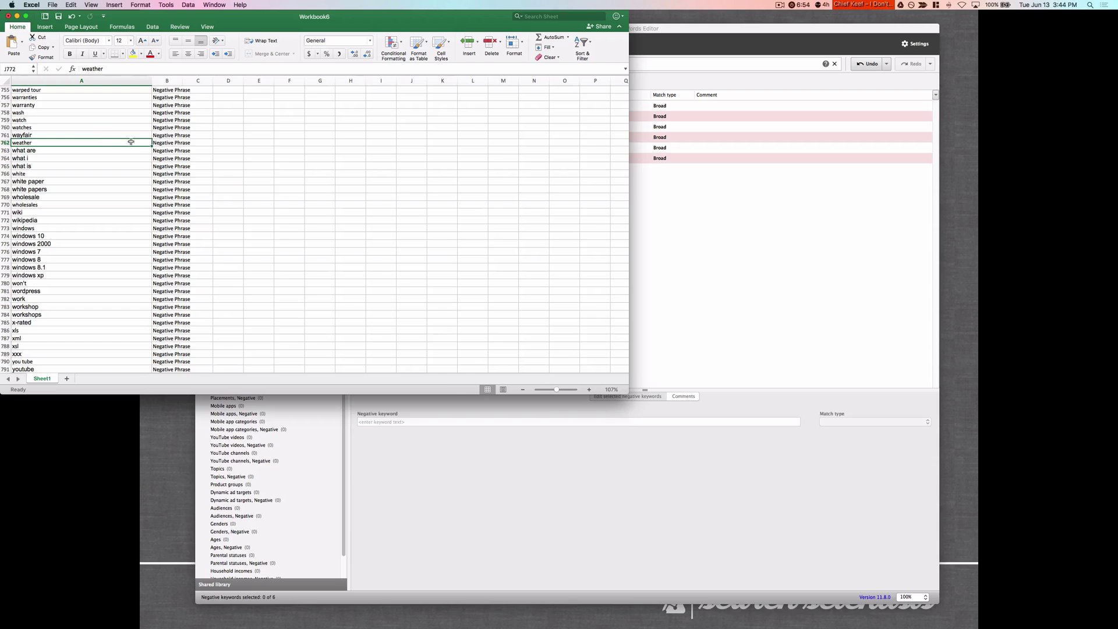
pyautogui.moveTo(131, 141); pyautogui.dragTo(169, 143)
pyautogui.press('super+c')
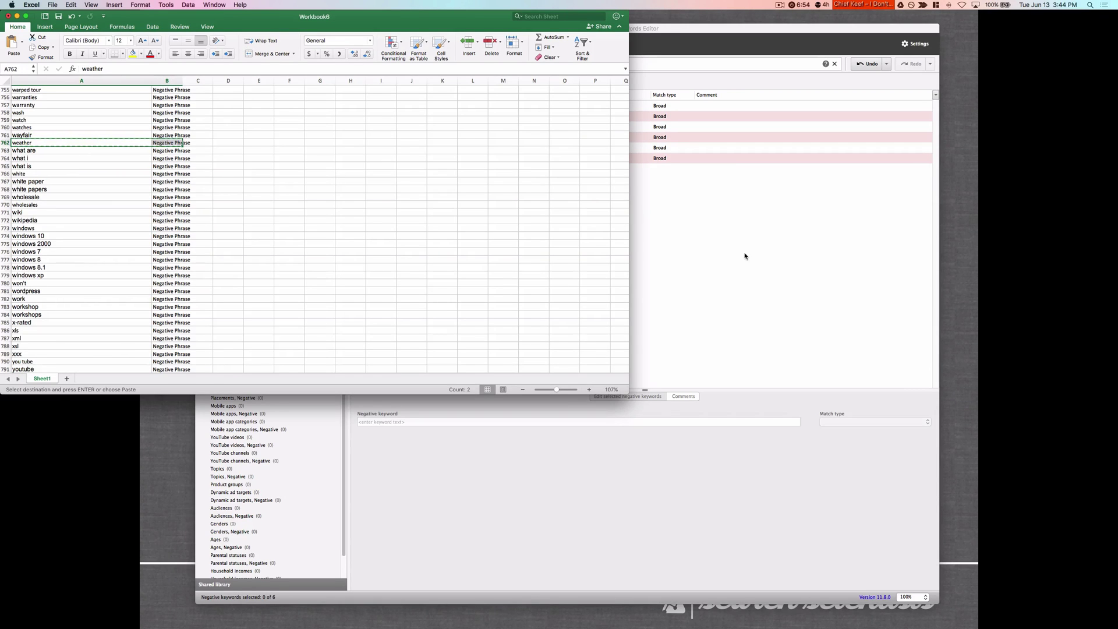
pyautogui.click(744, 257)
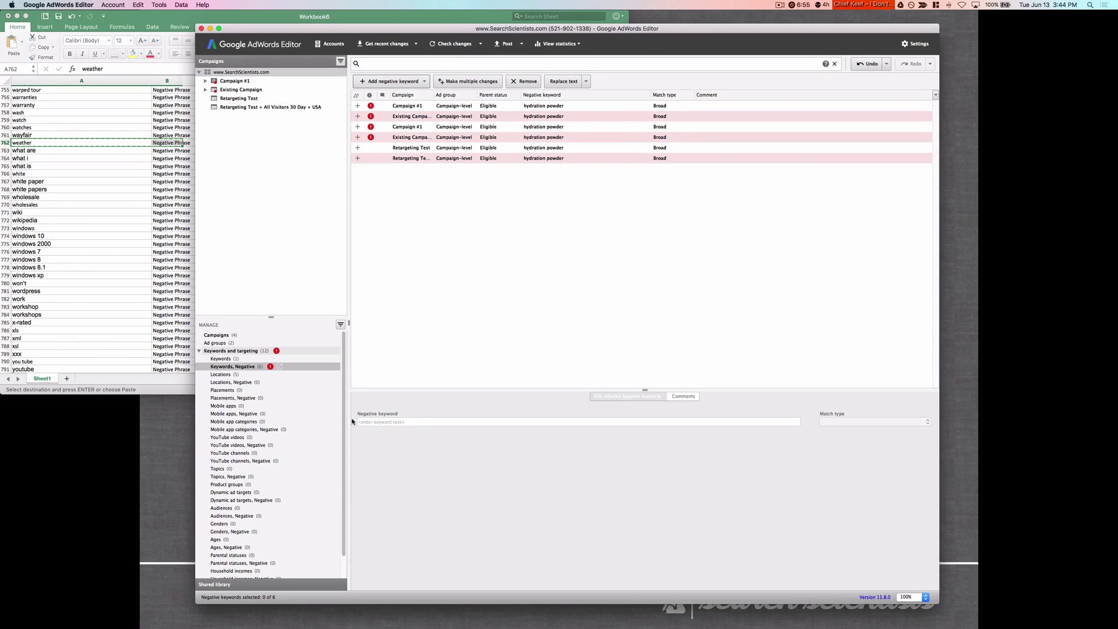
# Paste the weather row into bulk negative entry as campaign-level negatives for all four campaigns.
pyautogui.click(424, 81)
pyautogui.click(393, 94)
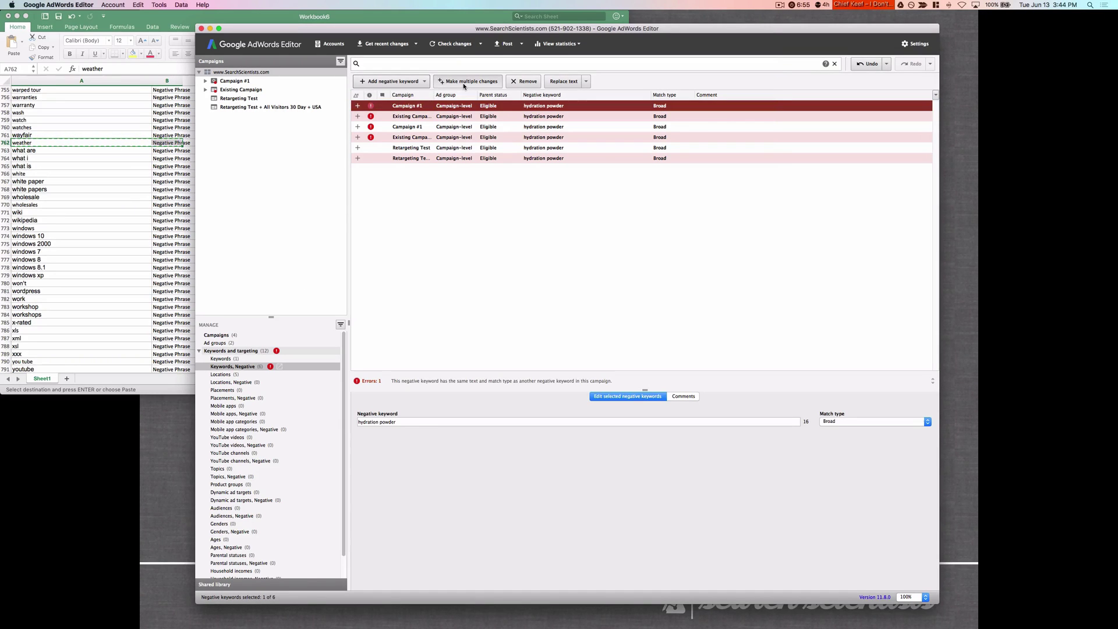
pyautogui.click(467, 82)
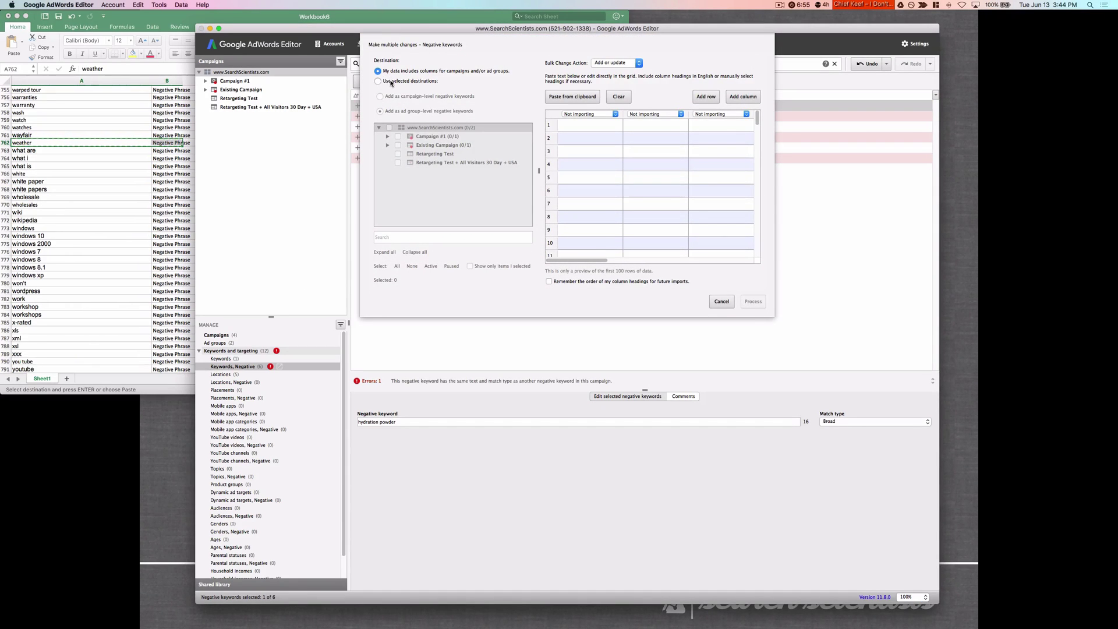
pyautogui.click(391, 82)
pyautogui.click(396, 96)
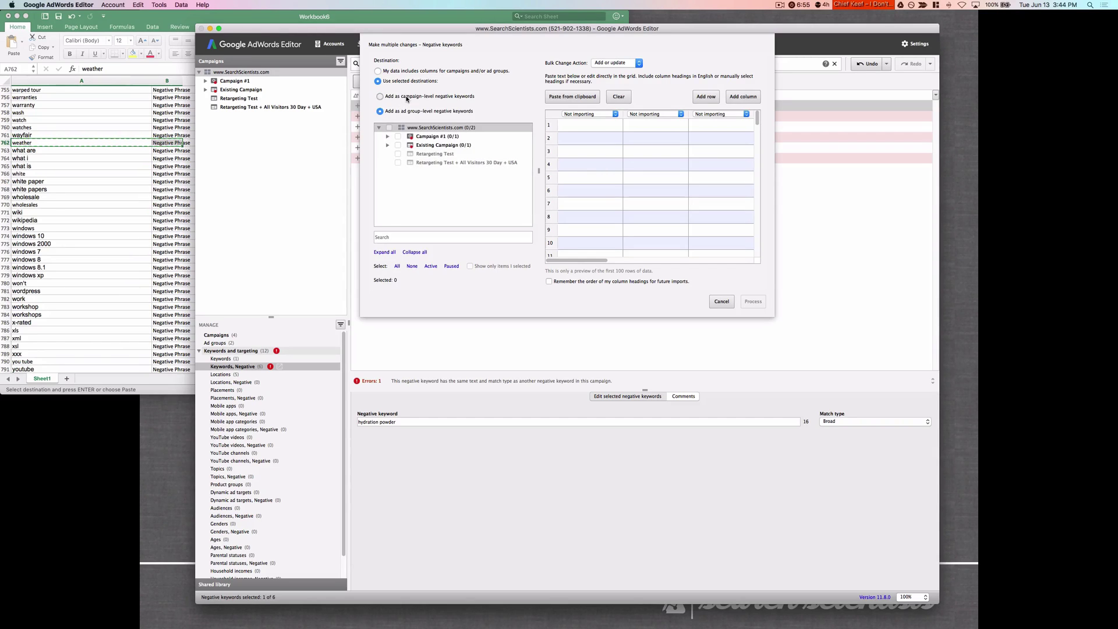
pyautogui.click(397, 137)
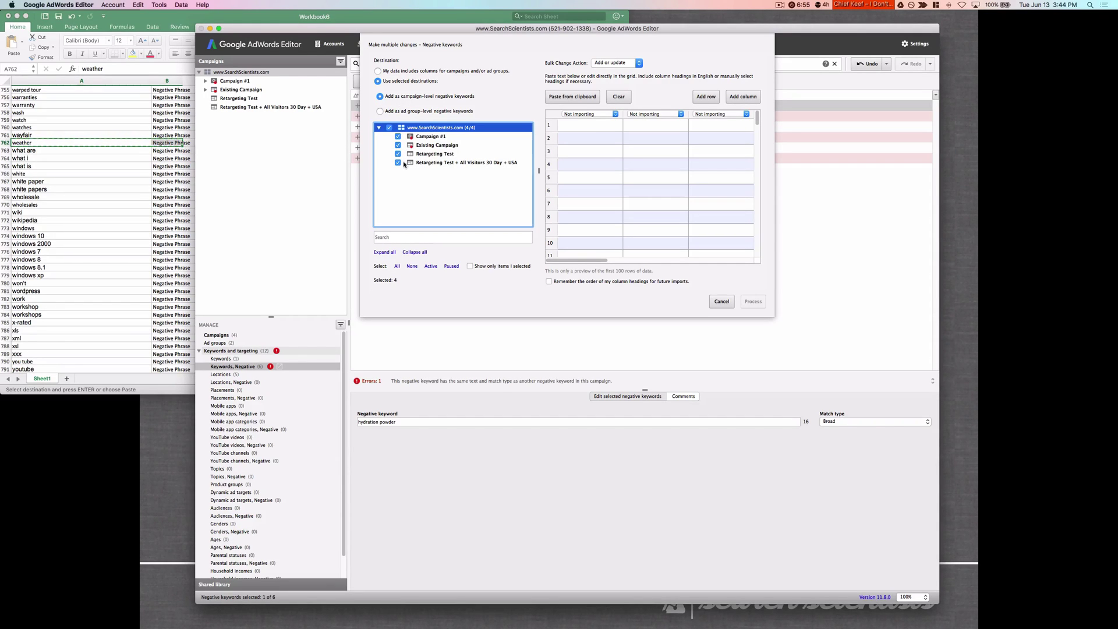
pyautogui.click(579, 101)
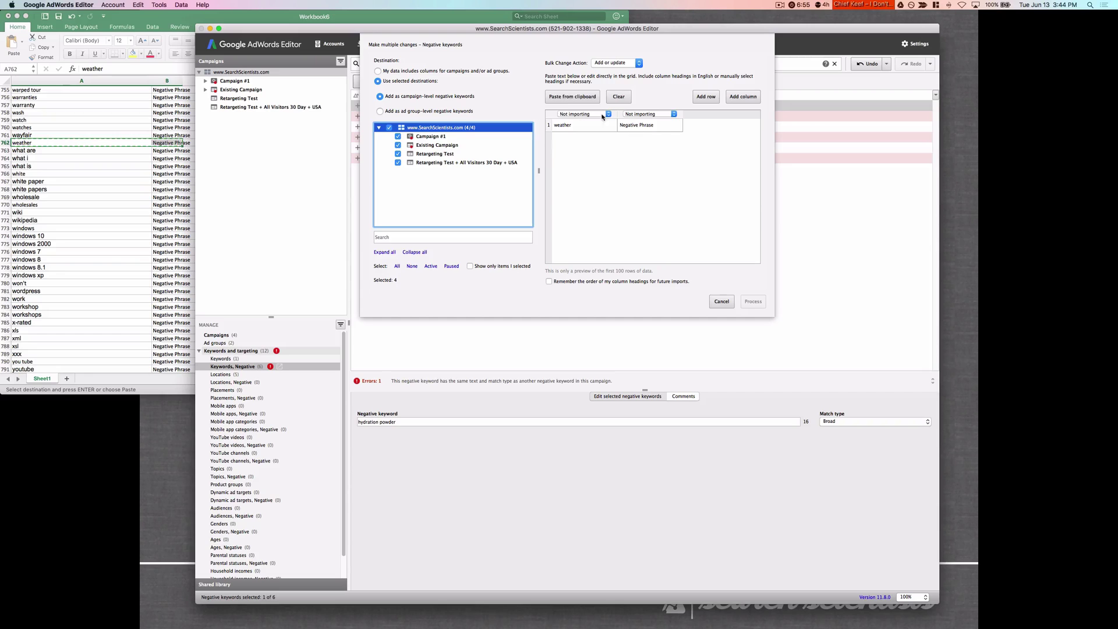
# Label the pasted columns as Keyword and match type, then finish the import.
pyautogui.click(571, 116)
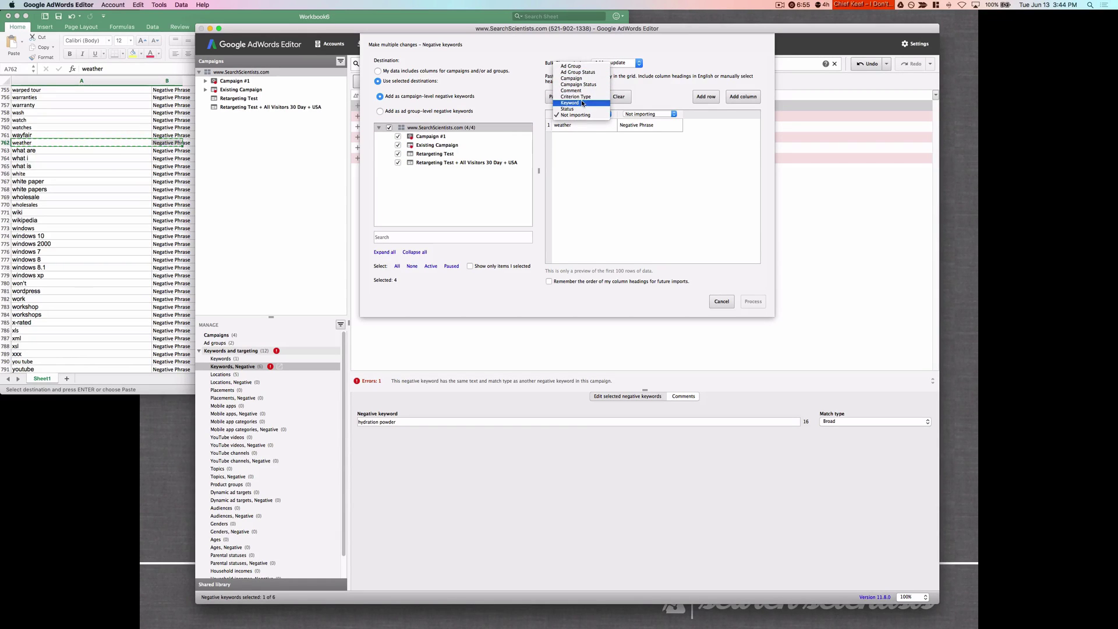
pyautogui.click(570, 103)
pyautogui.click(648, 114)
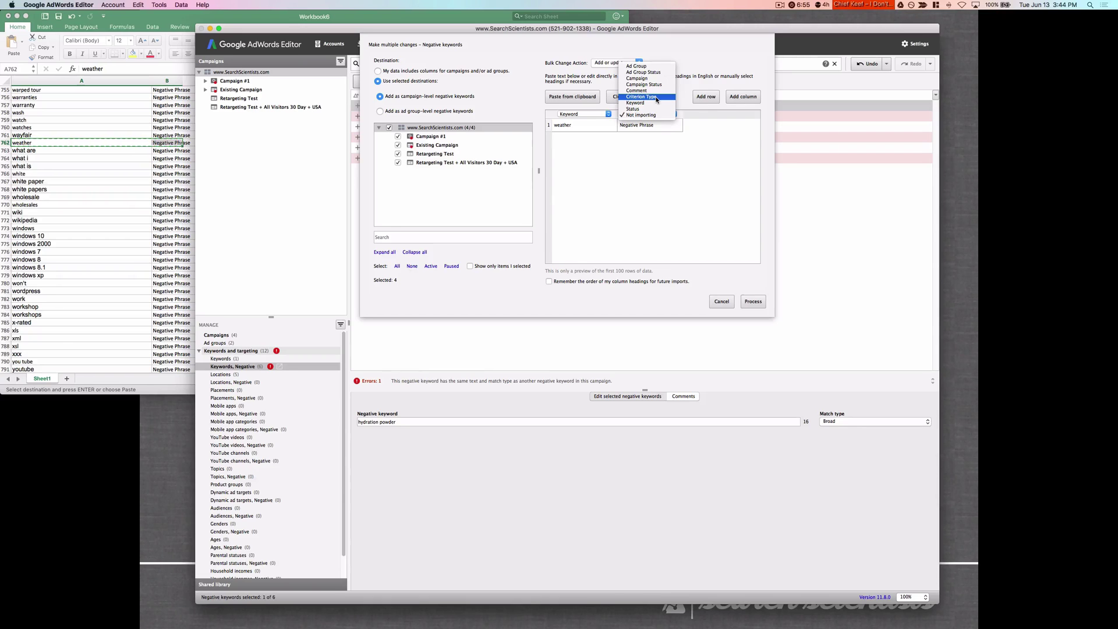
pyautogui.click(657, 98)
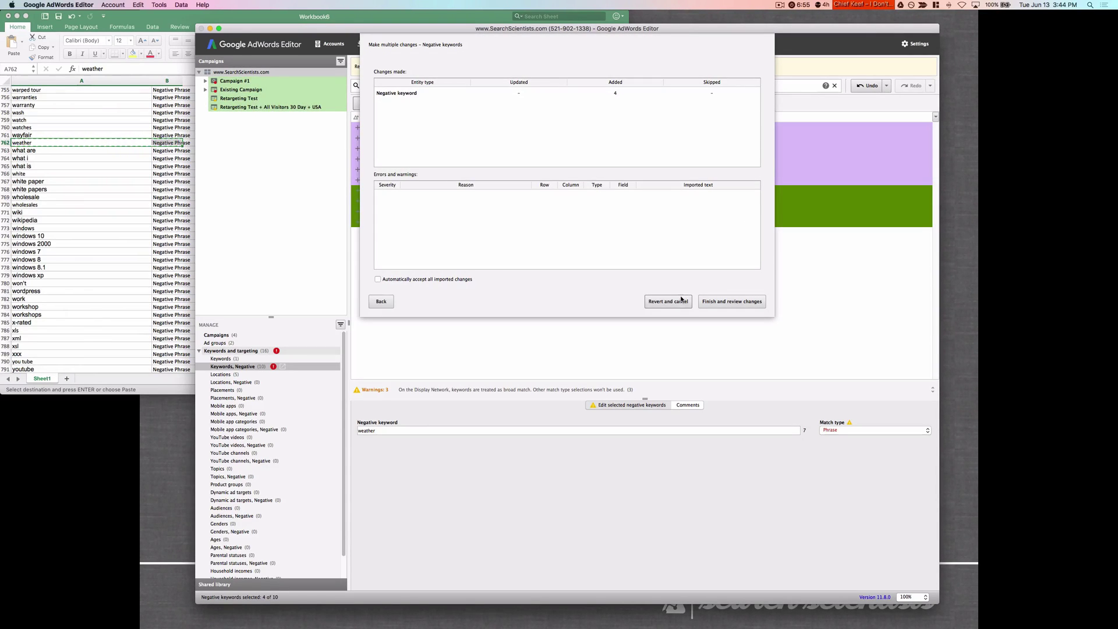
pyautogui.click(710, 303)
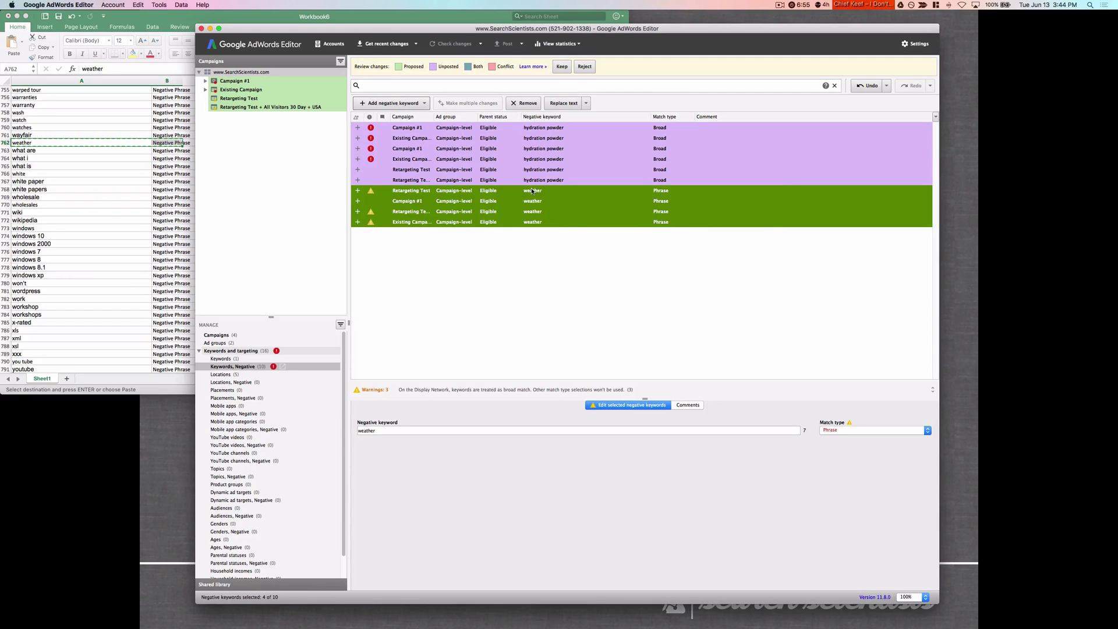
# Review the four new weather negative keyword rows.
pyautogui.click(532, 191)
pyautogui.click(554, 204)
pyautogui.click(504, 216)
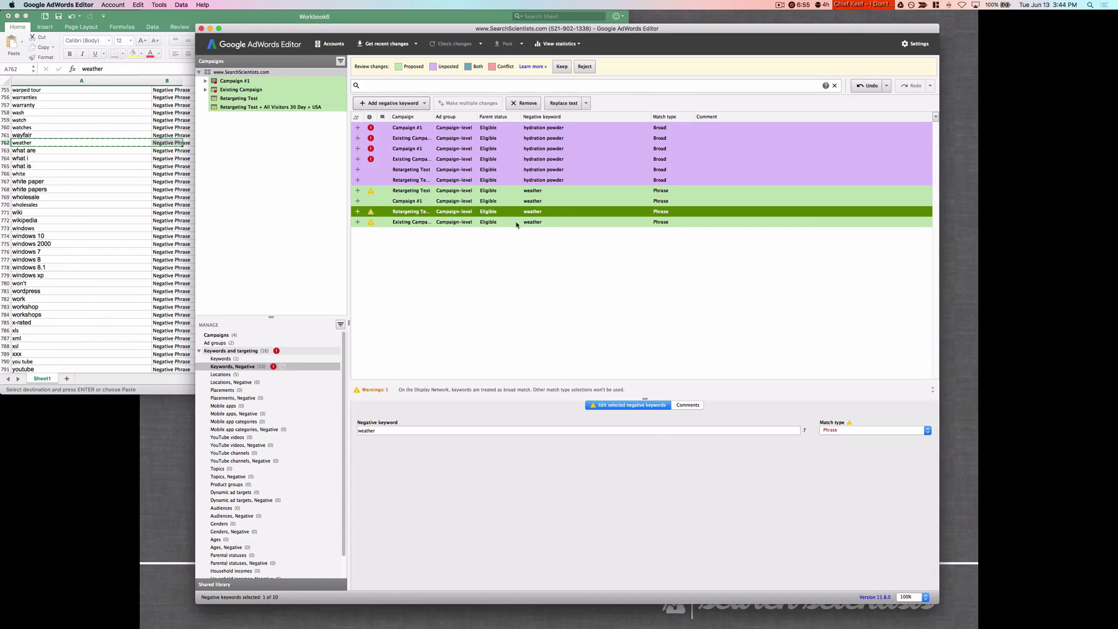
pyautogui.click(523, 223)
pyautogui.press('Up')
pyautogui.press('Up')
pyautogui.press('Up')
pyautogui.keyDown('shift'); pyautogui.click(522, 222); pyautogui.keyUp('shift')
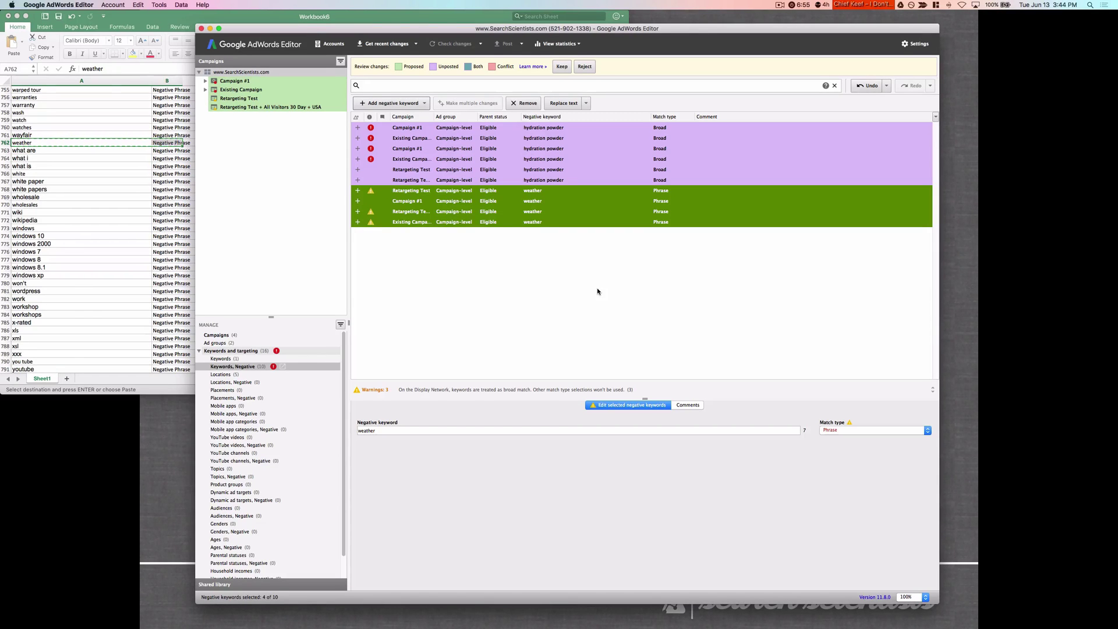
# Copy Excel keywords A764:B782, from 'what i' through 'work', and return to Editor.
pyautogui.click(163, 293)
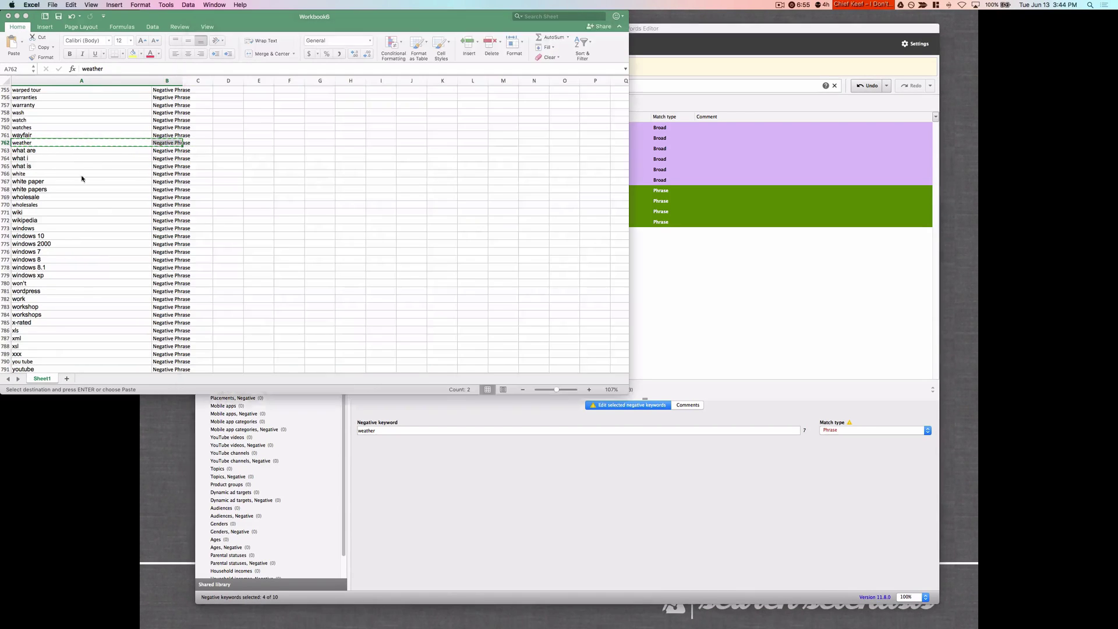
pyautogui.moveTo(82, 158); pyautogui.dragTo(210, 297)
pyautogui.press('super+c')
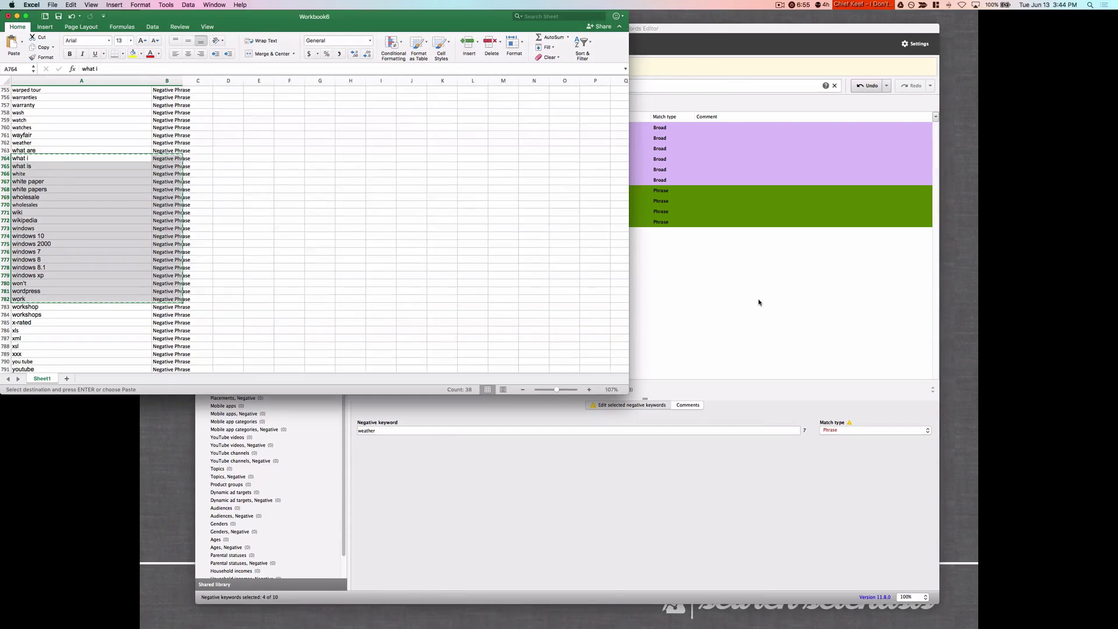
pyautogui.click(759, 303)
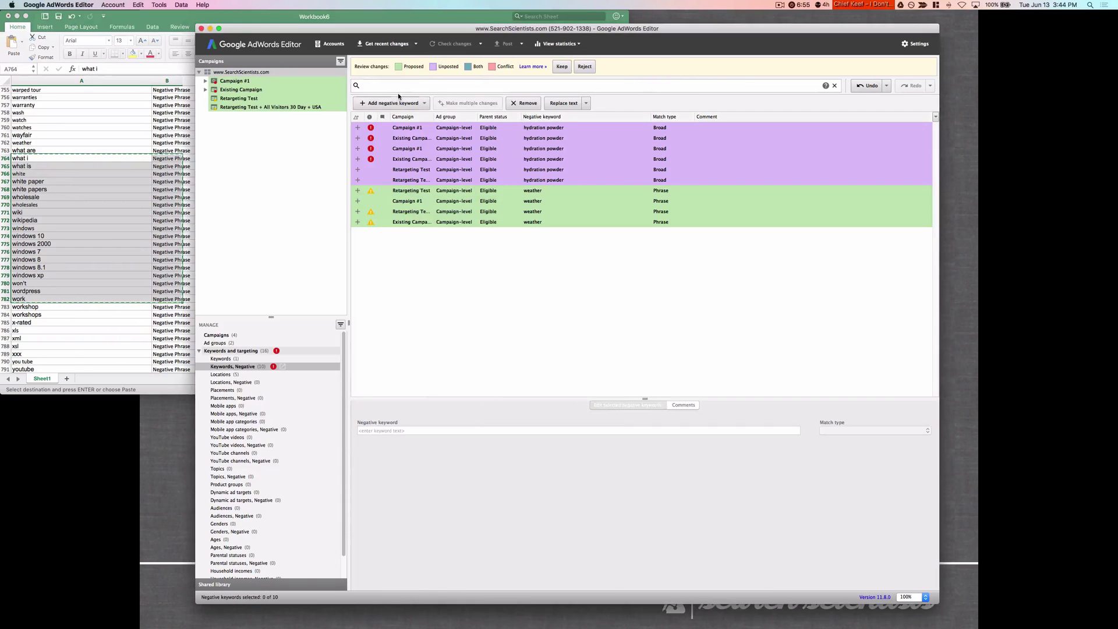
# Keep the weather negatives and paste the copied keywords as ad-group negatives for Campaign #1 and Existing Campaign.
pyautogui.click(570, 69)
pyautogui.click(467, 80)
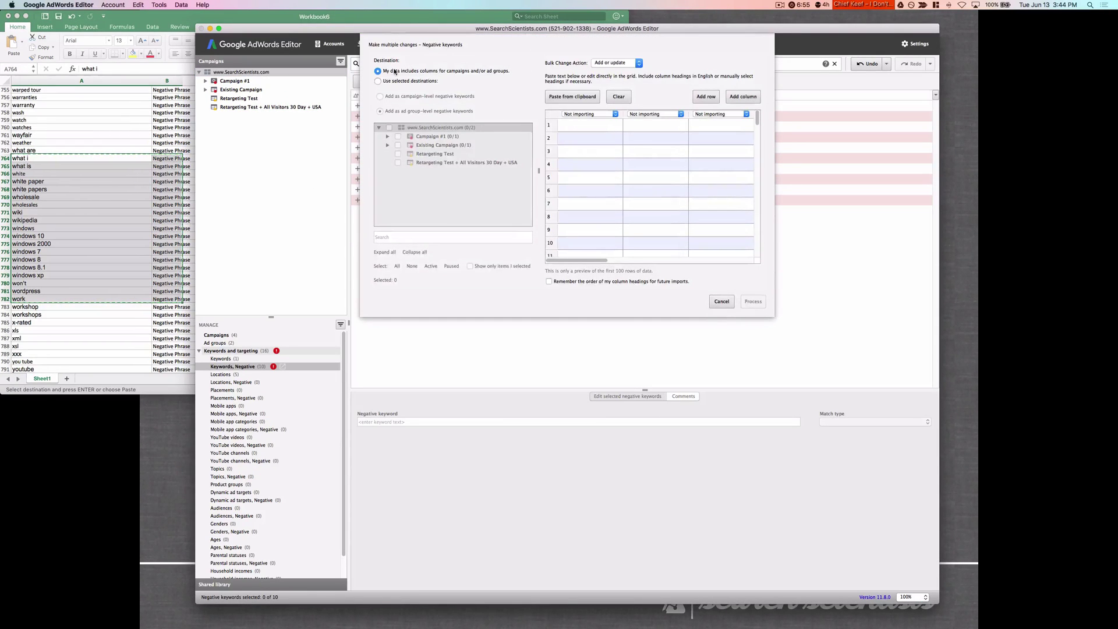
pyautogui.click(408, 81)
pyautogui.click(389, 127)
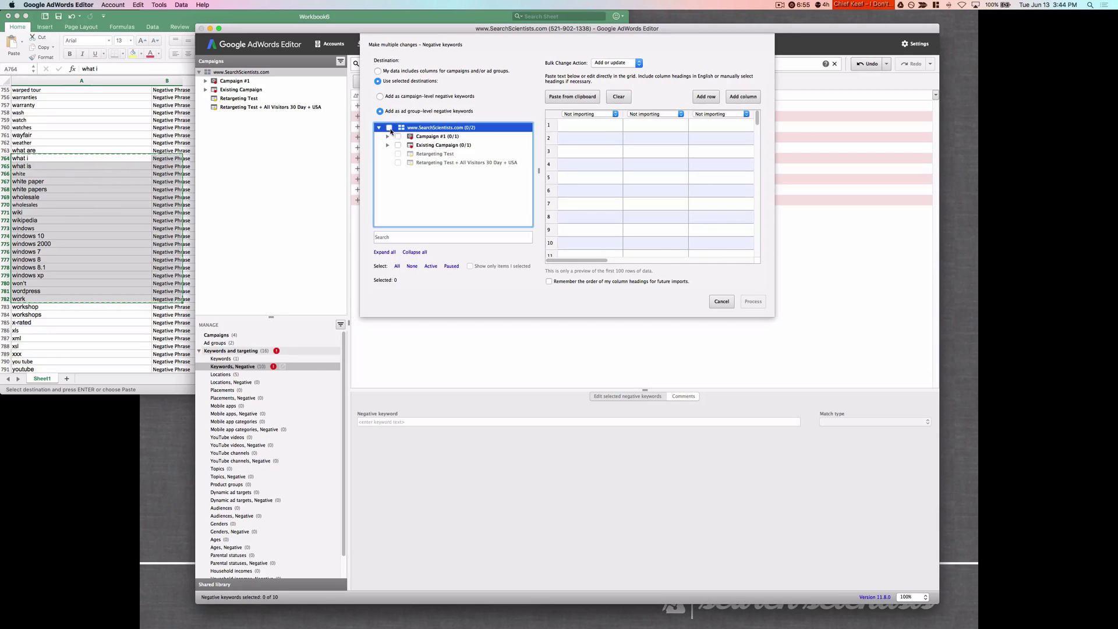
pyautogui.click(579, 98)
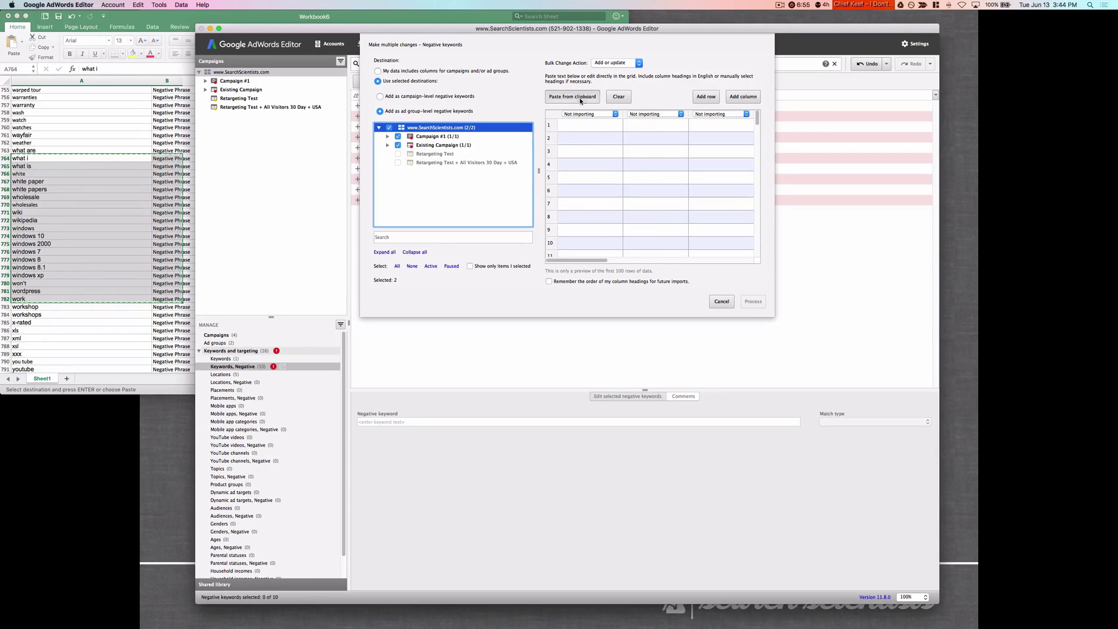
# Label the columns Keyword and match type, then process and finish the import.
pyautogui.click(589, 115)
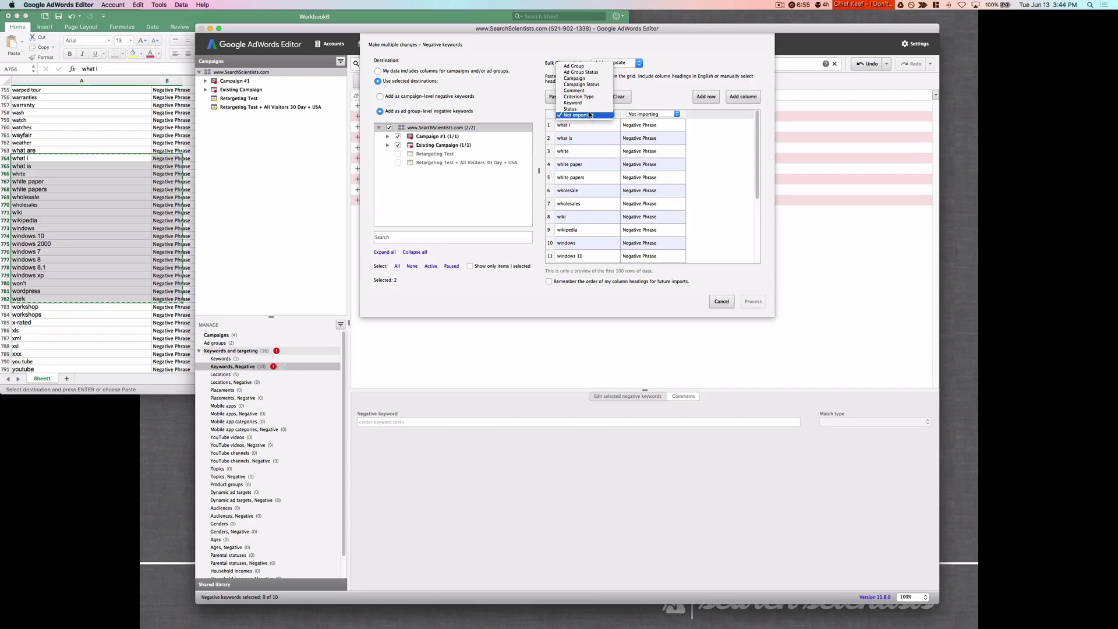
pyautogui.click(583, 102)
pyautogui.click(652, 115)
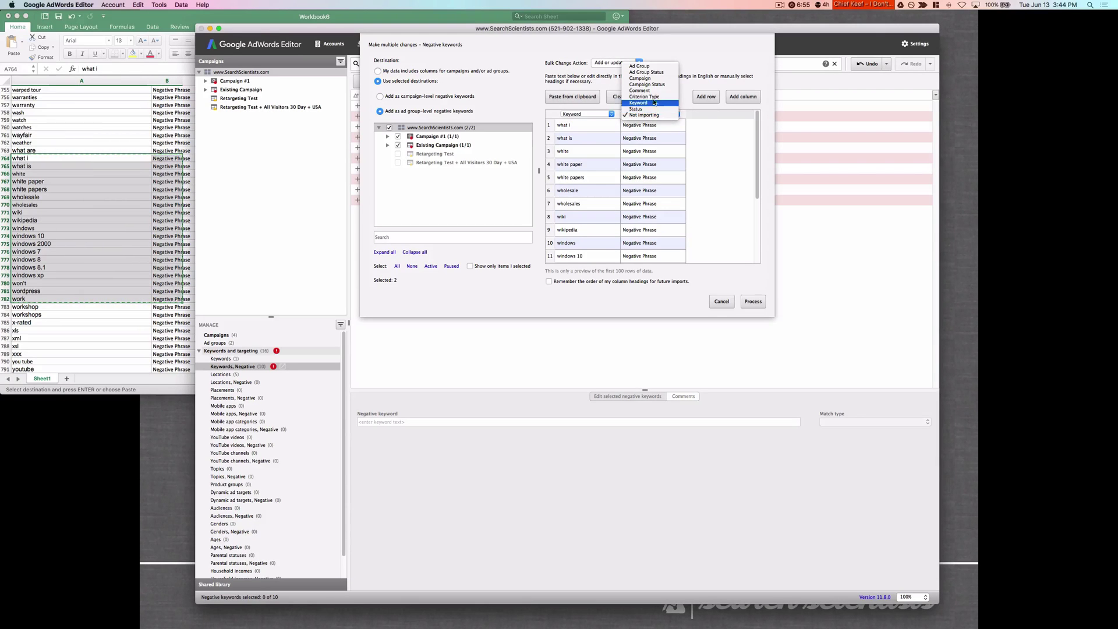
pyautogui.click(644, 97)
pyautogui.click(753, 301)
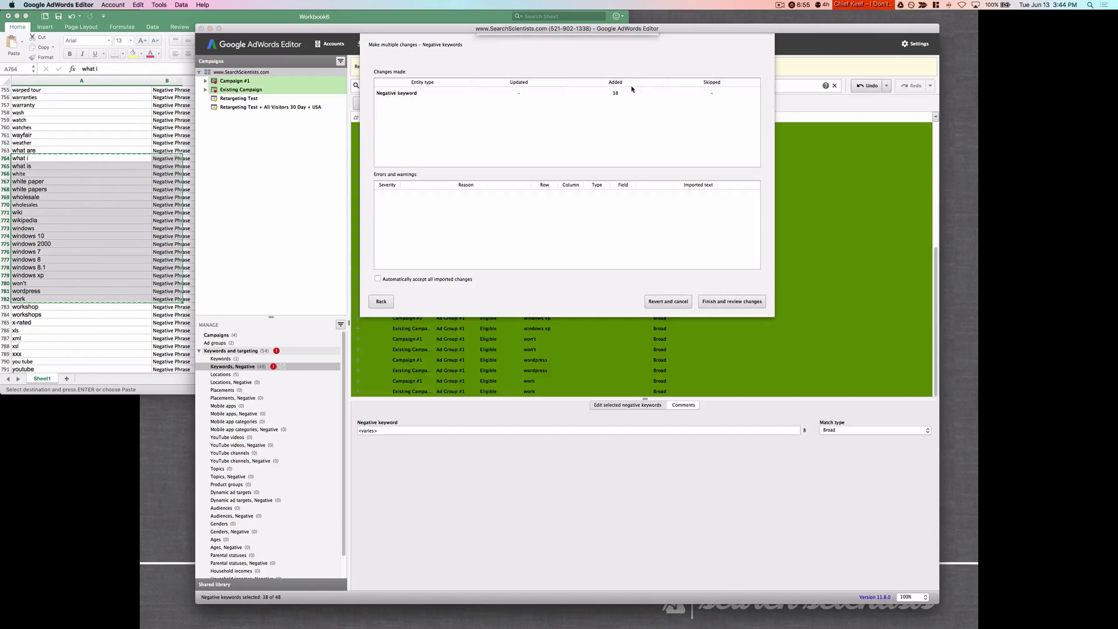
pyautogui.click(726, 301)
# Inspect the imported rows such as 'what is' and 'wholesales'.
pyautogui.click(532, 295)
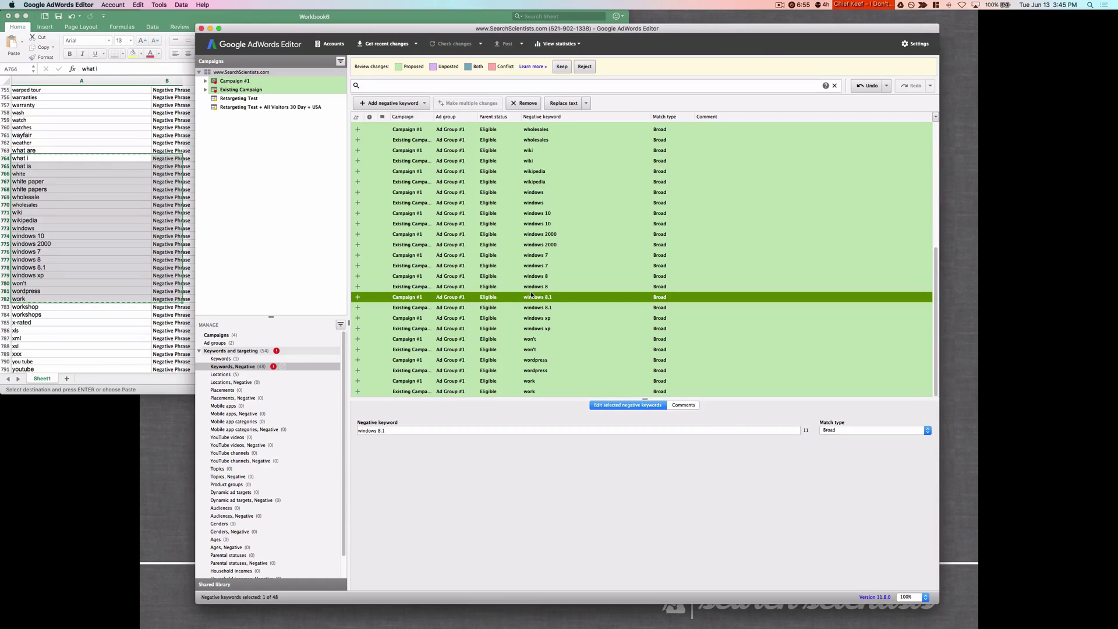
pyautogui.scroll(5, 583, 295)
pyautogui.click(617, 270)
pyautogui.press('Up')
pyautogui.press('Up')
pyautogui.press('Up')
pyautogui.press('Up')
pyautogui.press('Up')
pyautogui.press('Up')
pyautogui.press('Up')
pyautogui.press('Up')
pyautogui.press('Up')
pyautogui.click(617, 293)
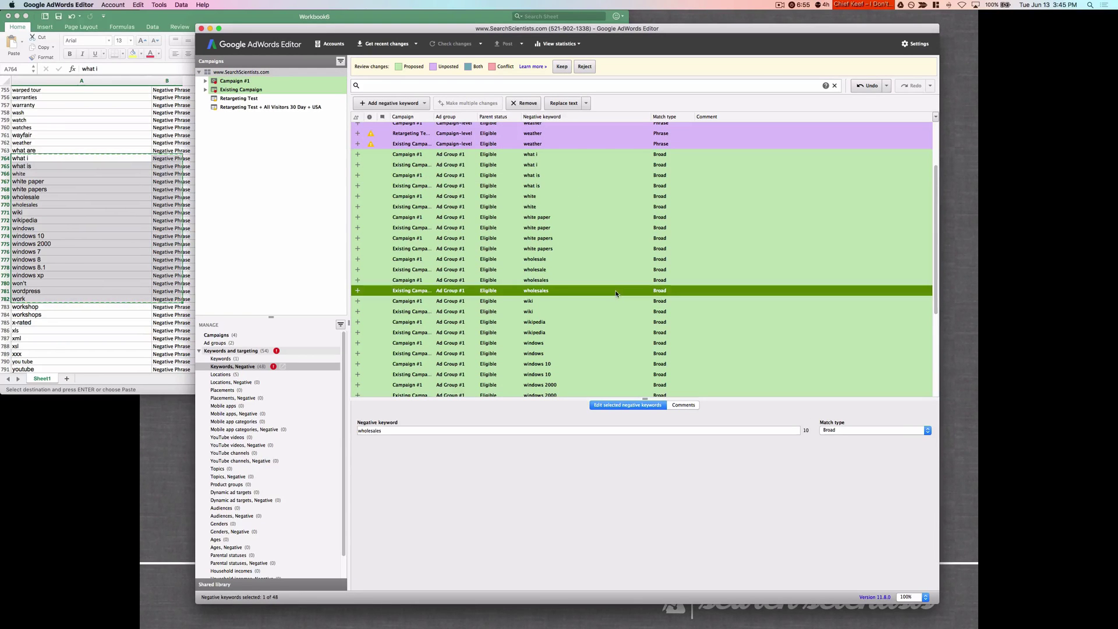
pyautogui.press('super+Tab')
pyautogui.press('super+Tab')
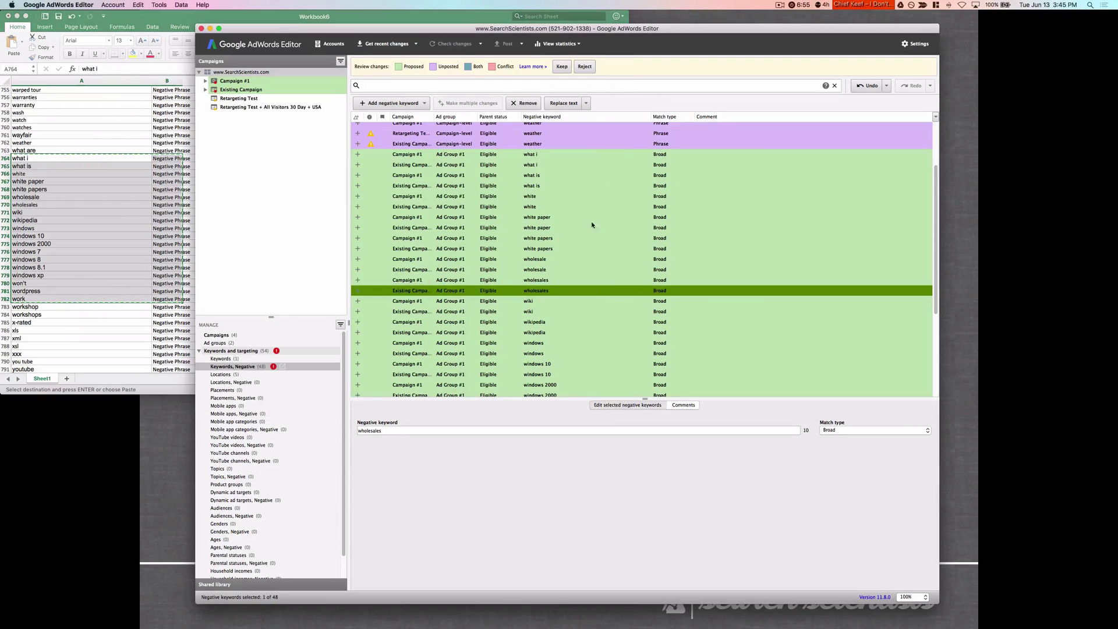
pyautogui.click(582, 197)
pyautogui.click(551, 281)
# Reject the 38 proposed ad-group negative keywords and switch to the AdWords website.
pyautogui.click(585, 66)
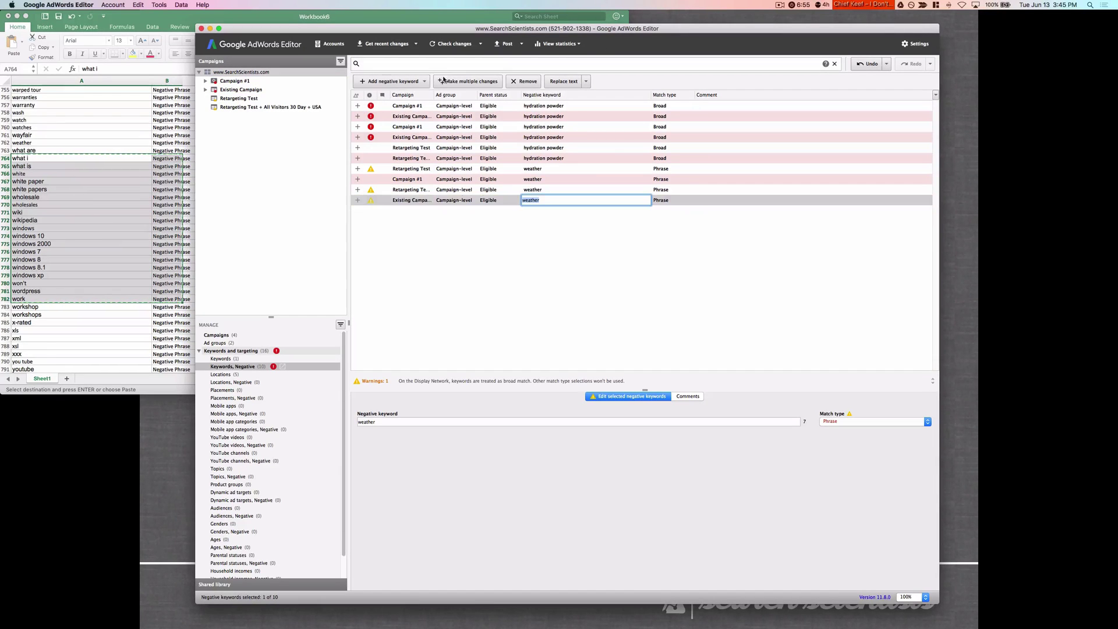
pyautogui.click(467, 257)
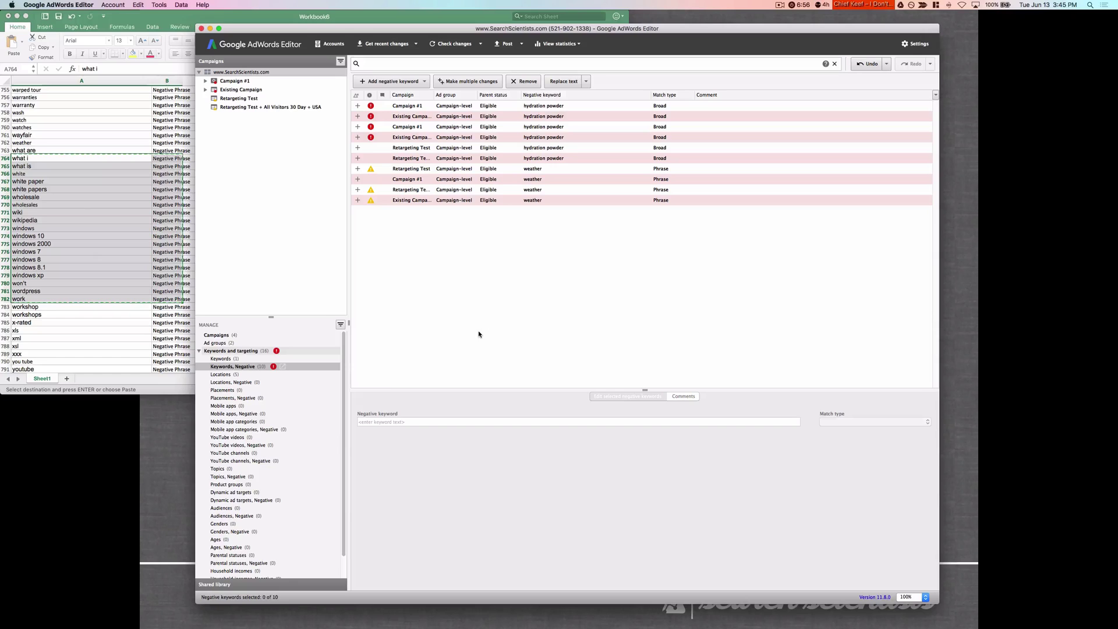
pyautogui.press('super+Tab')
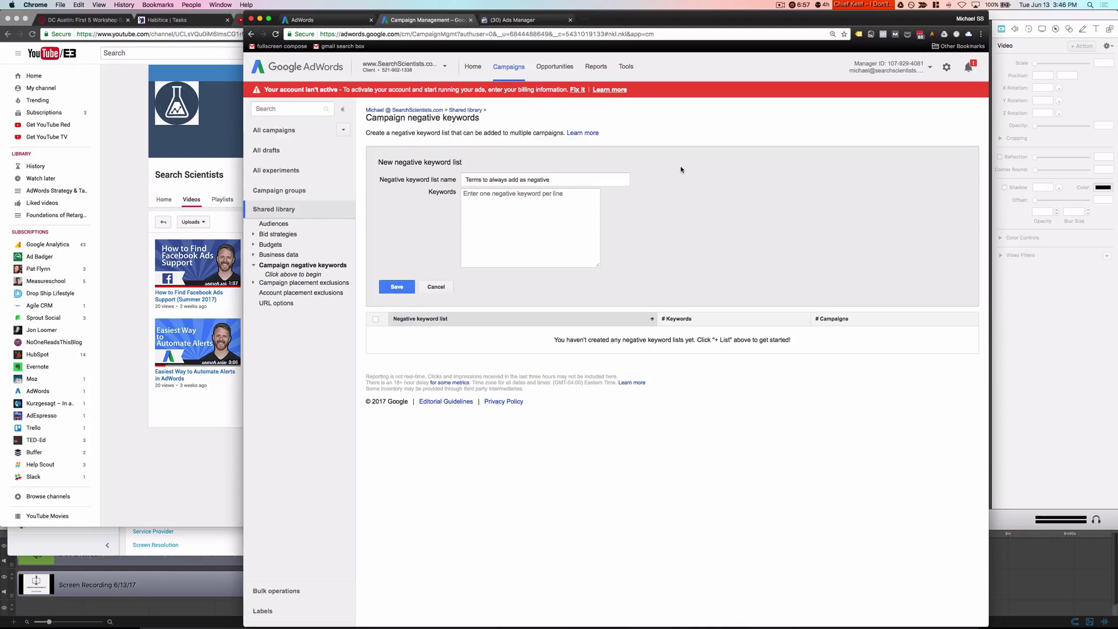
# Select the text of the list name 'Terms to always add as negative'.
pyautogui.tripleClick(574, 180)
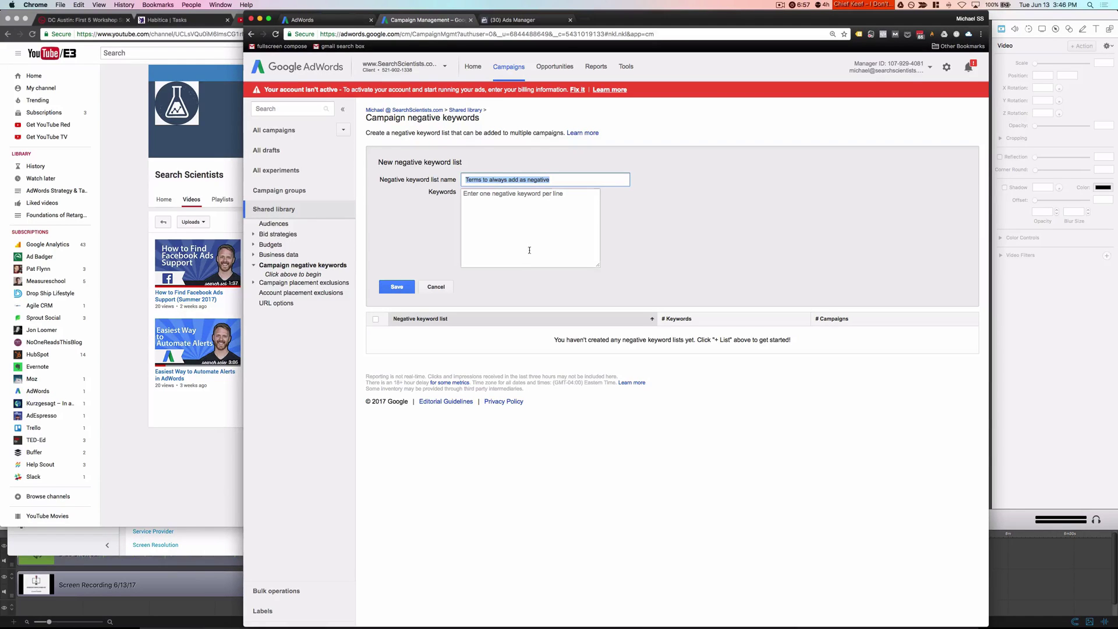
pyautogui.click(523, 179)
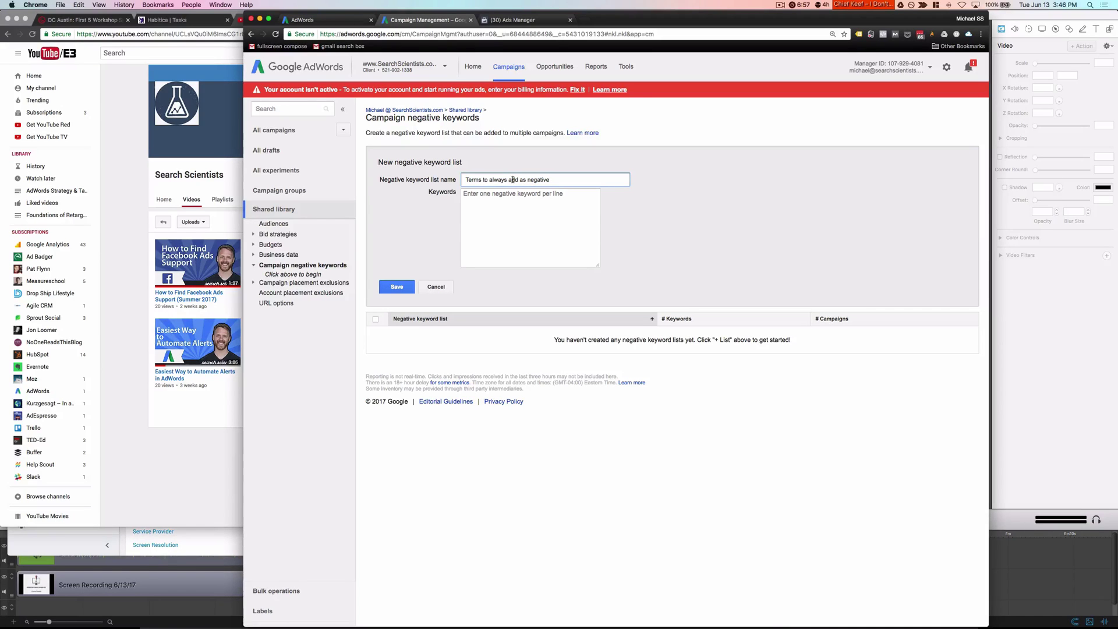
pyautogui.tripleClick(513, 179)
pyautogui.click(472, 182)
pyautogui.moveTo(467, 180); pyautogui.dragTo(551, 180)
# Paste the negative keywords into the list's Keywords box and prefix the first line with a minus.
pyautogui.click(536, 209)
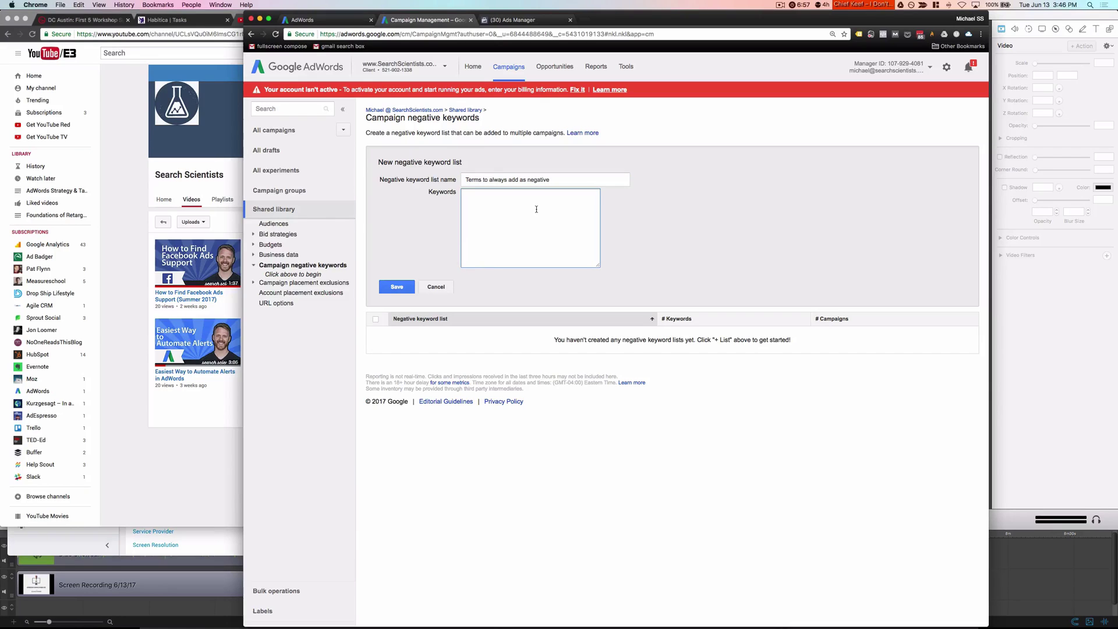
pyautogui.press('super+v')
pyautogui.scroll(5, 495, 230)
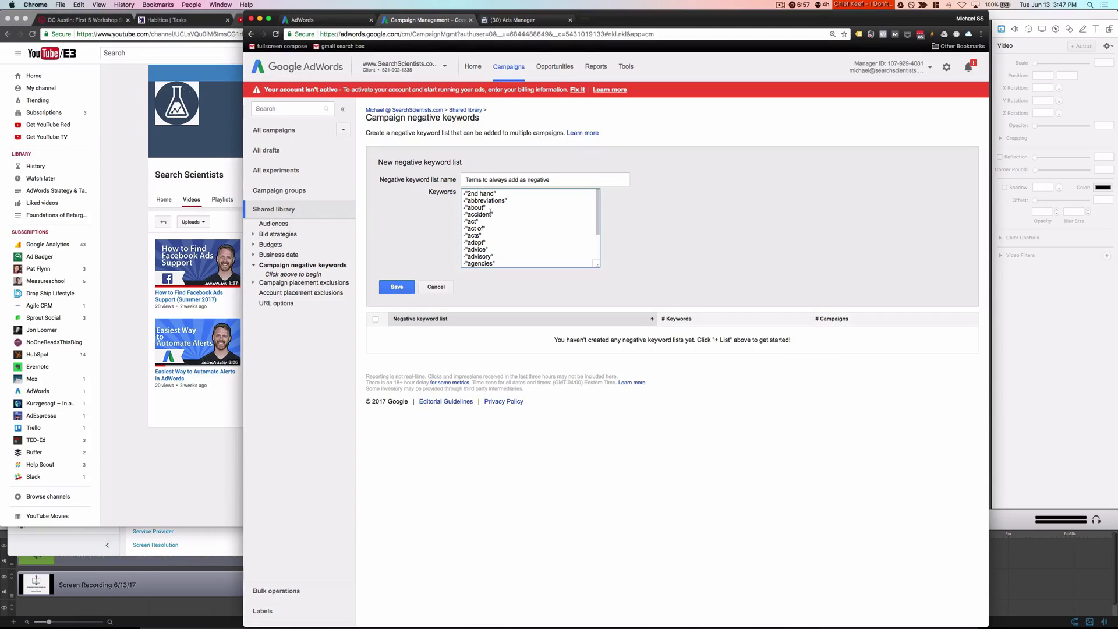
pyautogui.moveTo(497, 194); pyautogui.dragTo(468, 195)
pyautogui.click(466, 194)
pyautogui.write('-')
pyautogui.moveTo(466, 194); pyautogui.dragTo(498, 193)
pyautogui.press('super+Tab')
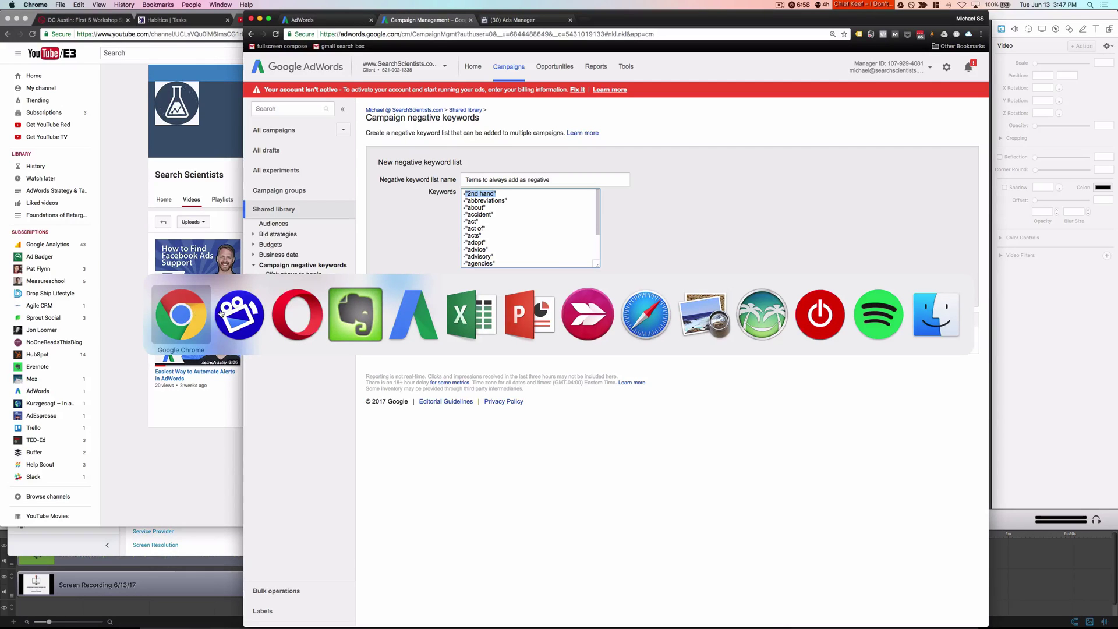
# Copy the first ten keywords from column A into J5:J14.
pyautogui.click(298, 320)
pyautogui.click(435, 152)
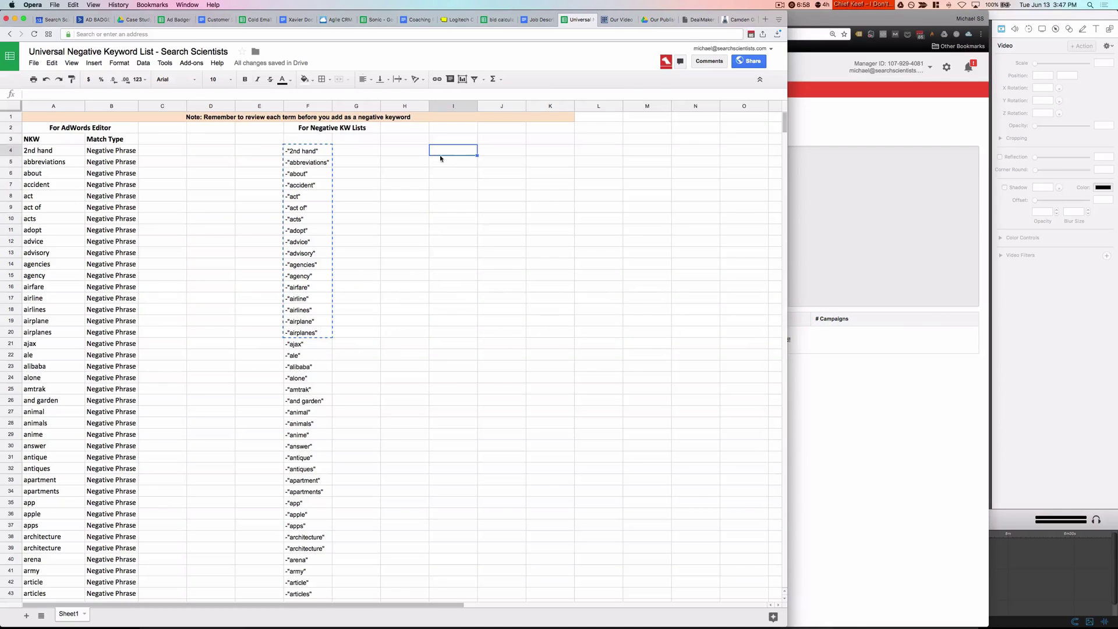
pyautogui.moveTo(37, 154); pyautogui.dragTo(52, 257)
pyautogui.press('super+c')
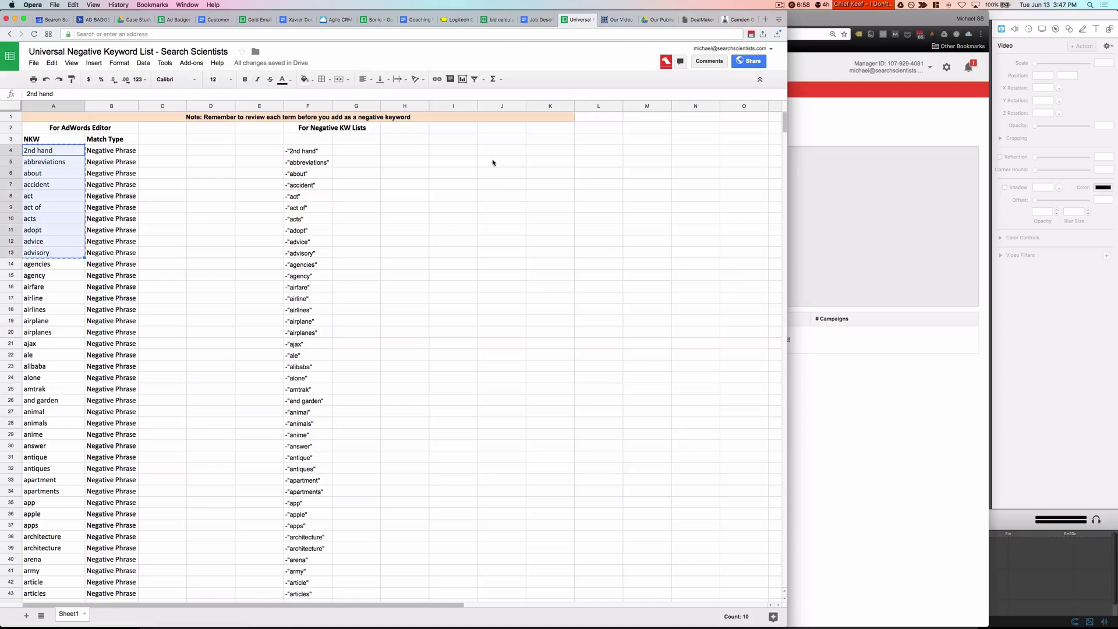
pyautogui.click(492, 163)
pyautogui.press('super+v')
# Enter a quote mark in cell K5 next to the pasted keywords.
pyautogui.click(561, 163)
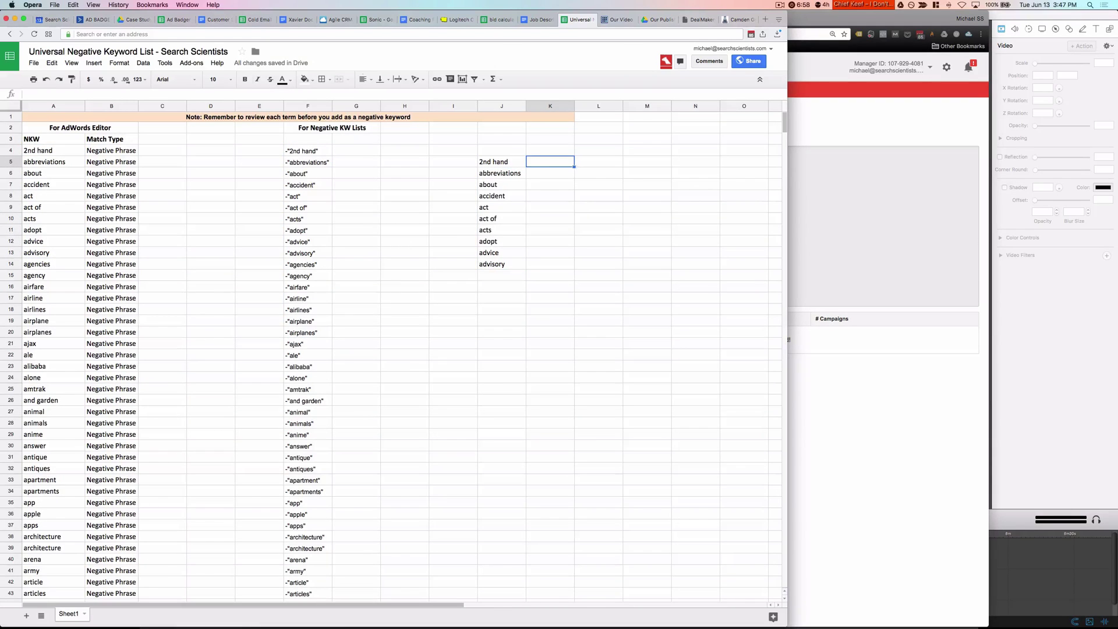
pyautogui.write('-')
pyautogui.press('Tab')
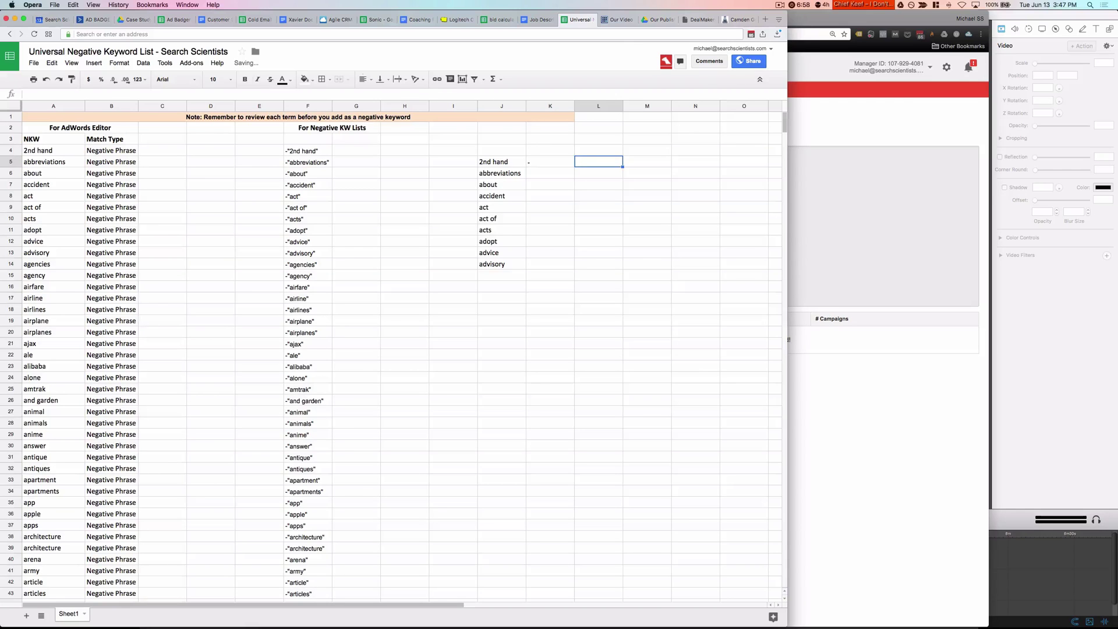
pyautogui.write('=con')
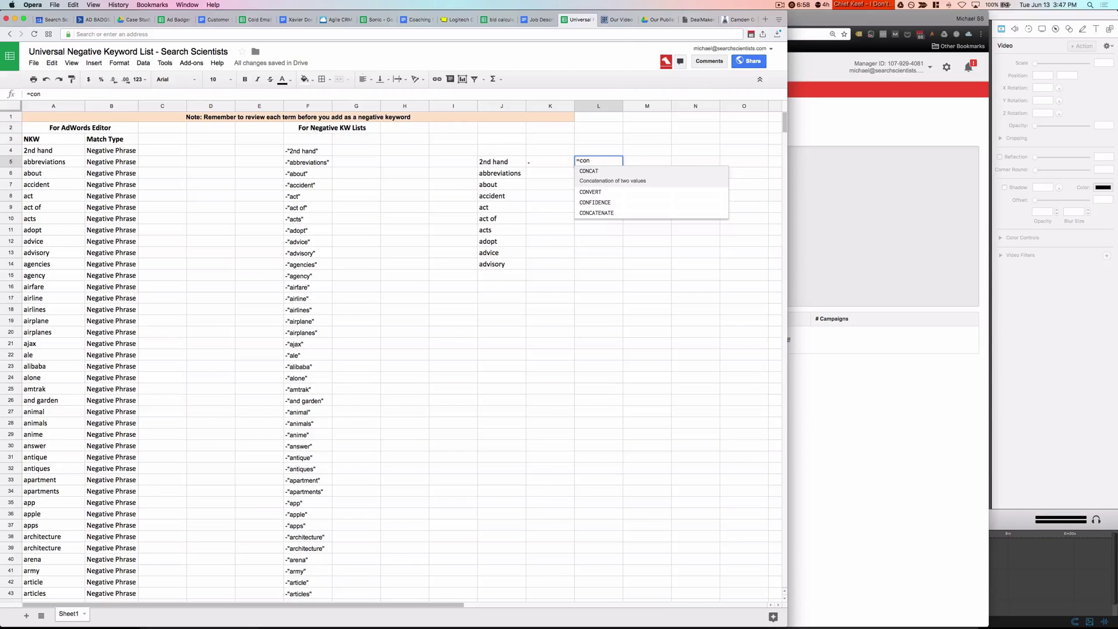
pyautogui.press('BackSpace')
pyautogui.press('BackSpace')
pyautogui.press('BackSpace')
pyautogui.press('BackSpace')
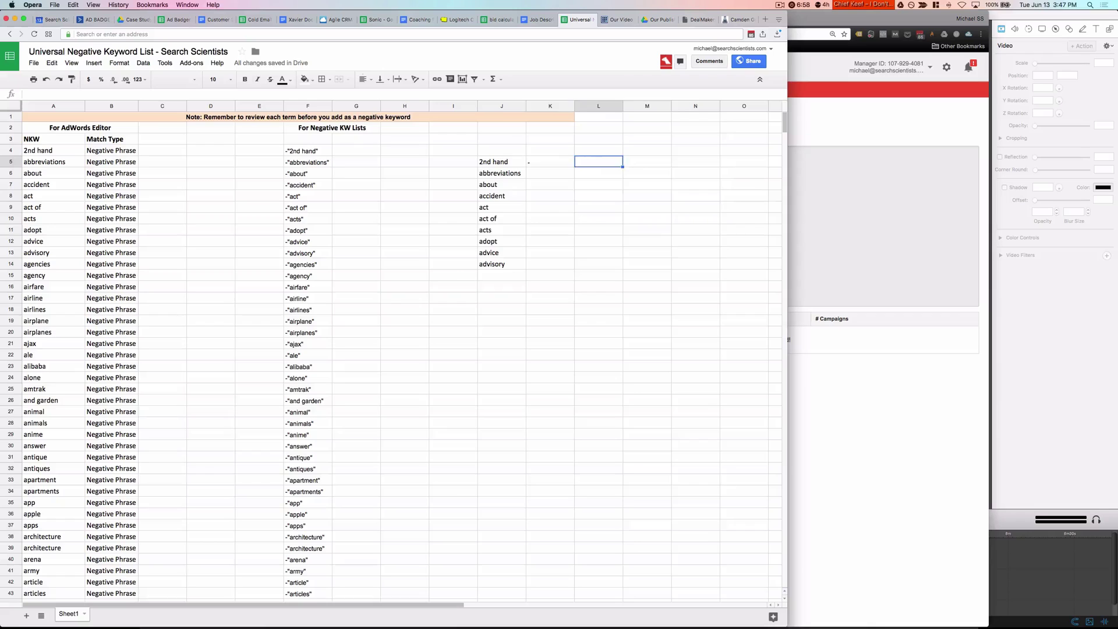
pyautogui.press('Left')
pyautogui.write('=')
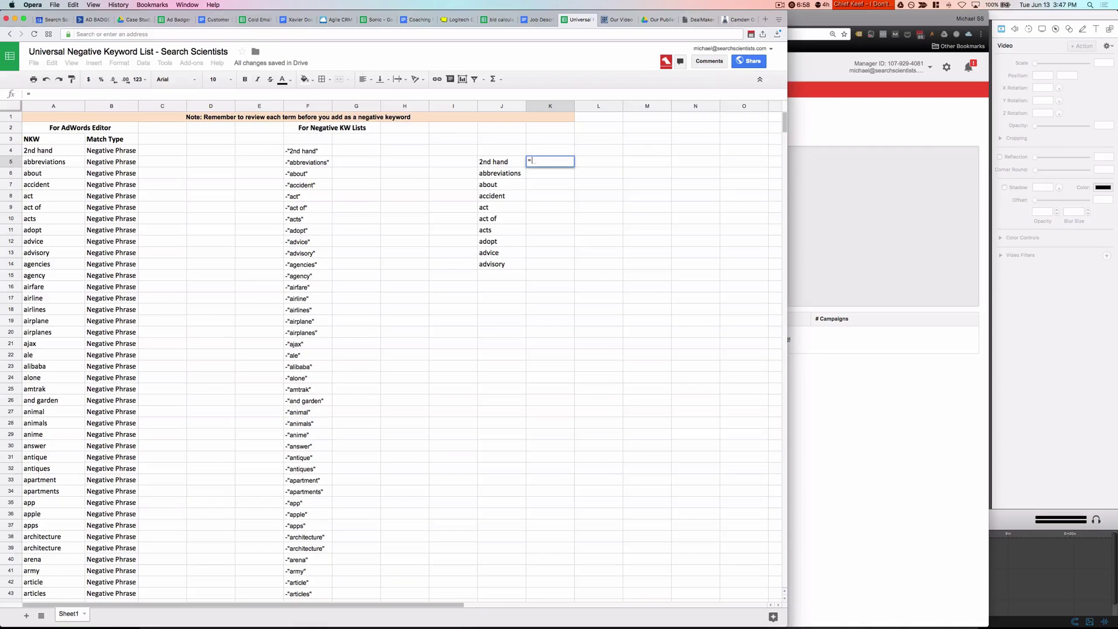
pyautogui.press('Tab')
# Enter =CONCAT(J5,K5) in L5 to join the keyword with the quote.
pyautogui.write('=conca')
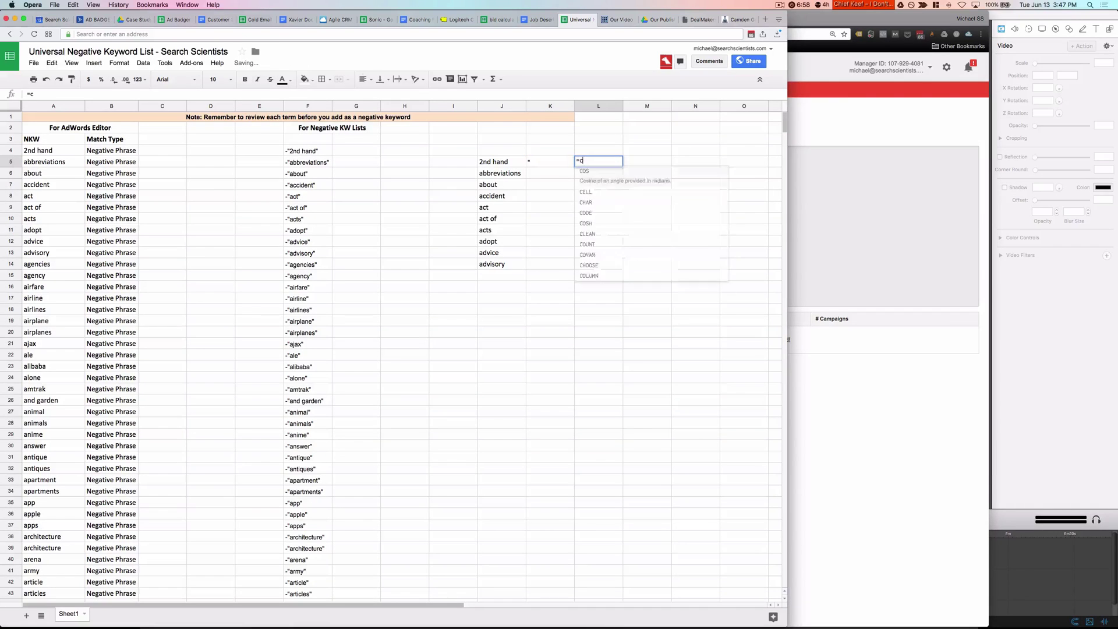
pyautogui.press('Tab')
pyautogui.click(512, 166)
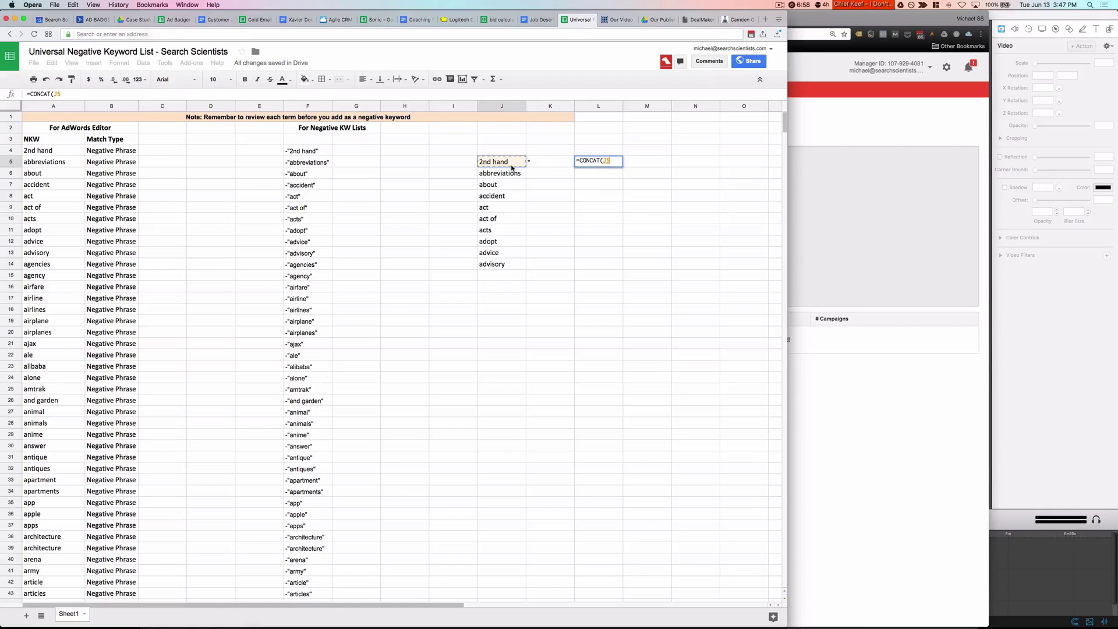
pyautogui.write(',')
pyautogui.click(531, 164)
pyautogui.press('Return')
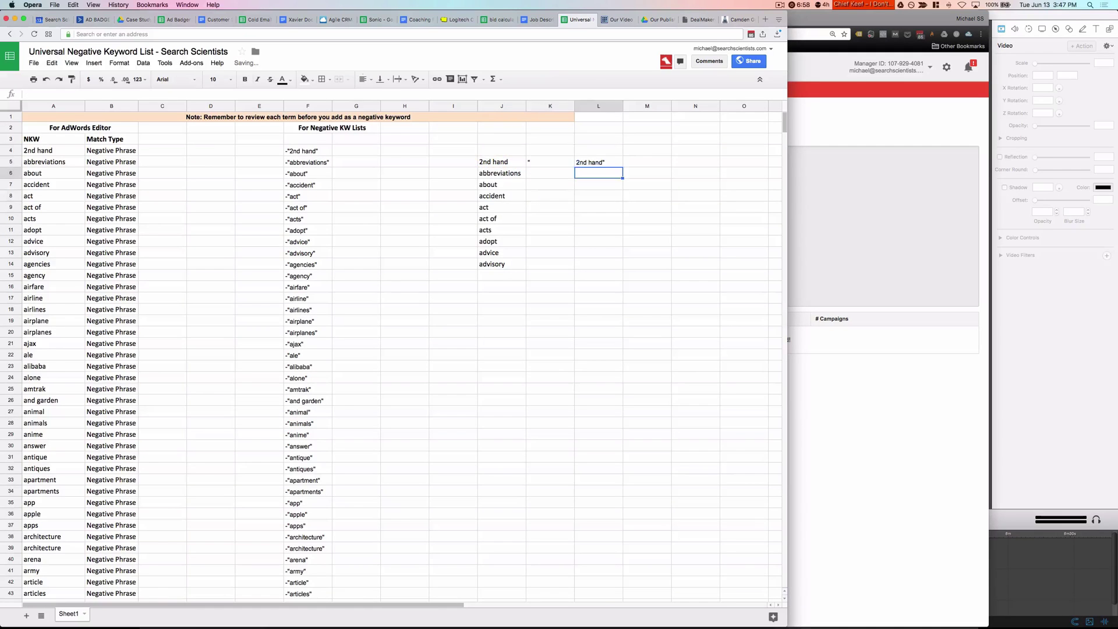
pyautogui.click(703, 172)
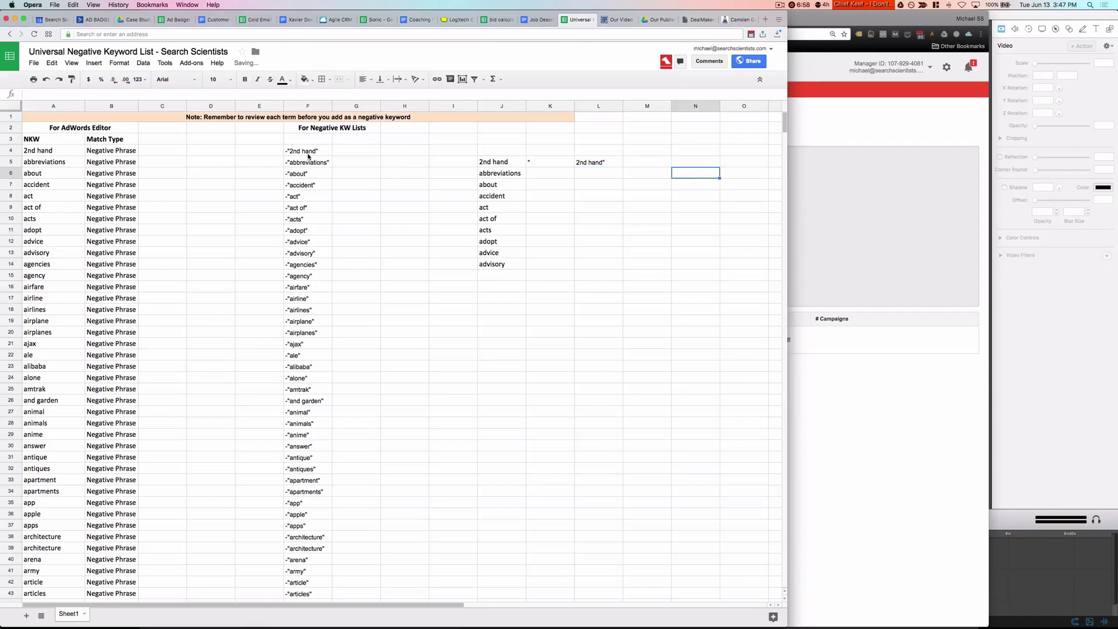
# Copy the quoted negative keywords in F547:F553 and return to Chrome.
pyautogui.moveTo(309, 153); pyautogui.dragTo(309, 594)
pyautogui.moveTo(599, 151); pyautogui.dragTo(502, 264)
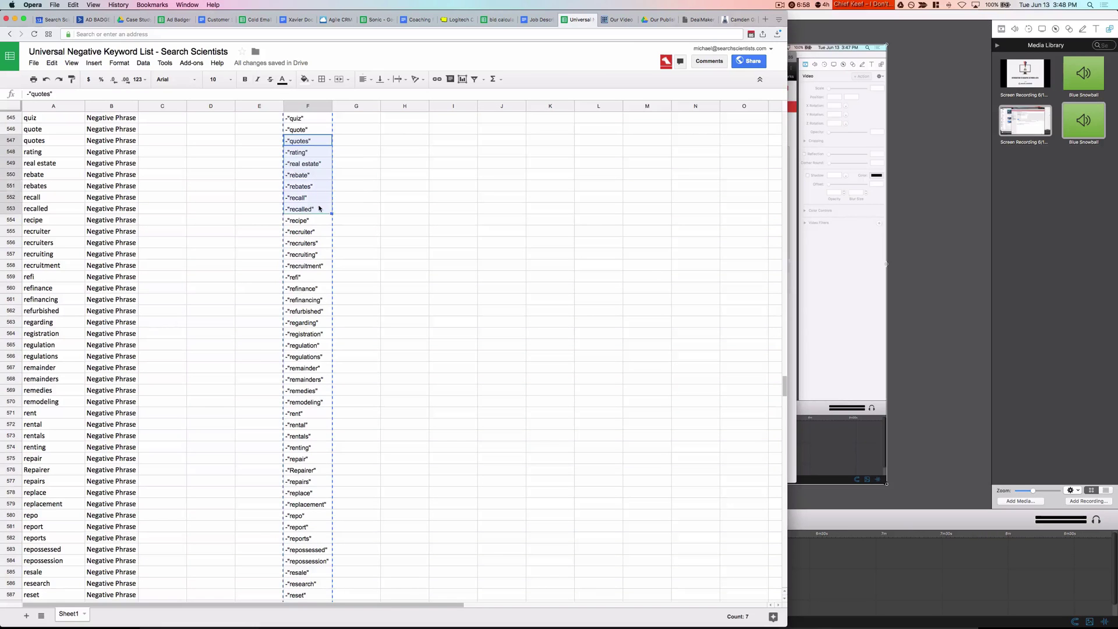
pyautogui.press('super+c')
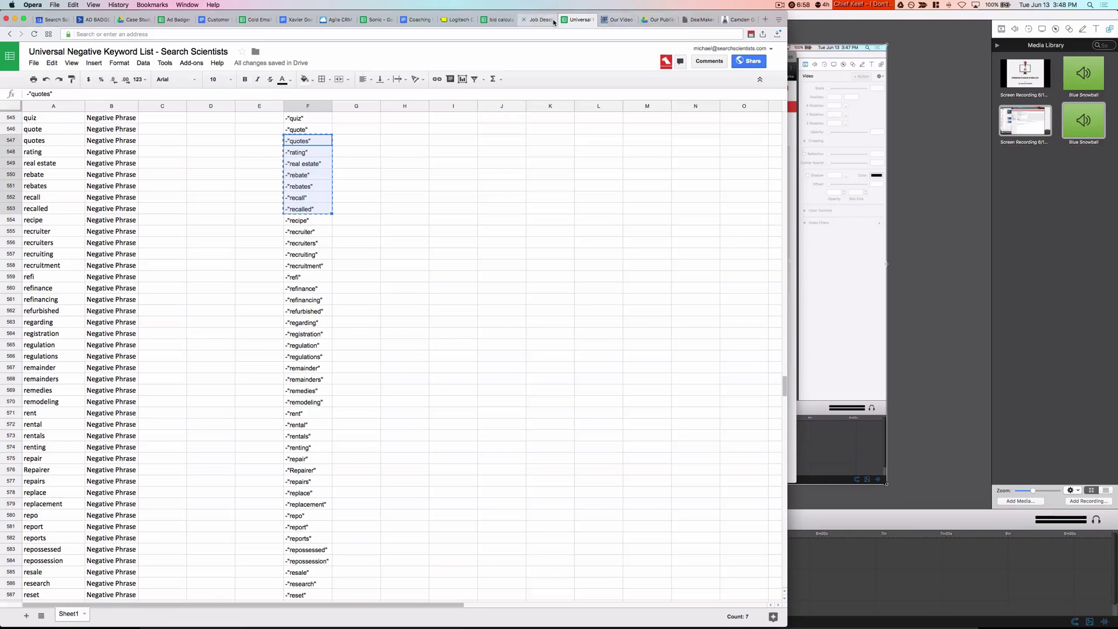
pyautogui.press('super+Tab')
pyautogui.press('super+Tab')
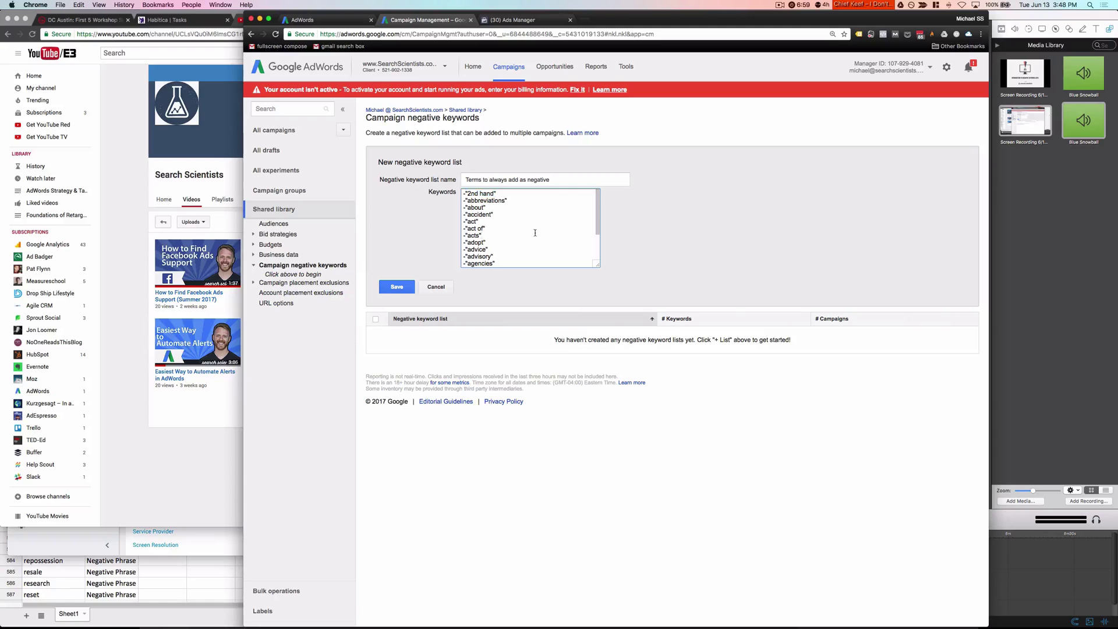
# Save the 'Terms to always add as negative' list and apply it to Campaign #1.
pyautogui.click(404, 289)
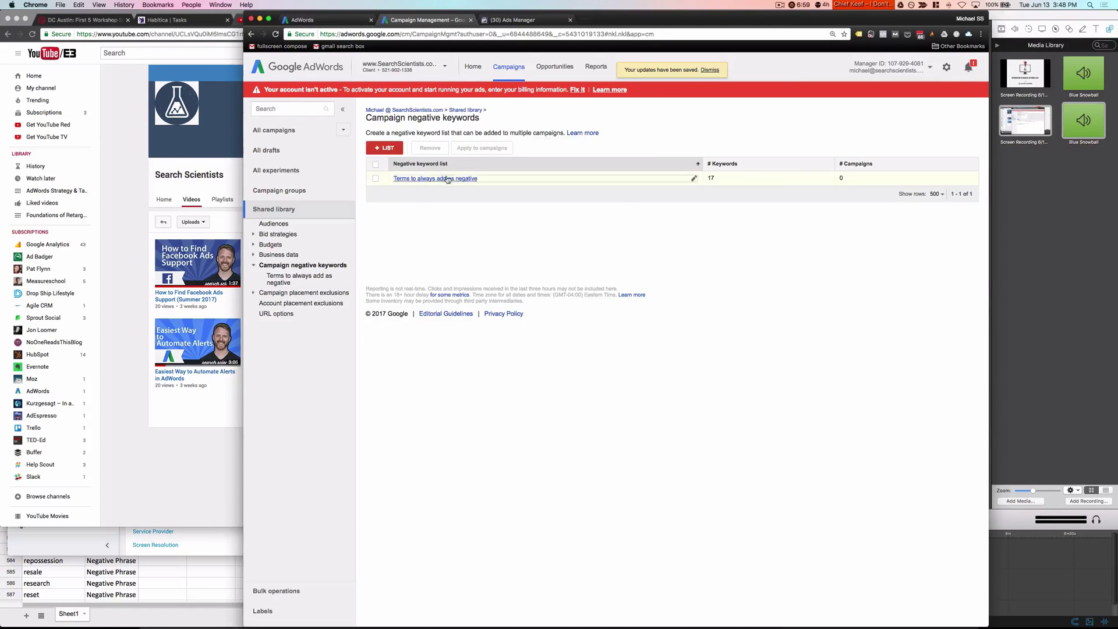
pyautogui.click(376, 178)
pyautogui.click(481, 148)
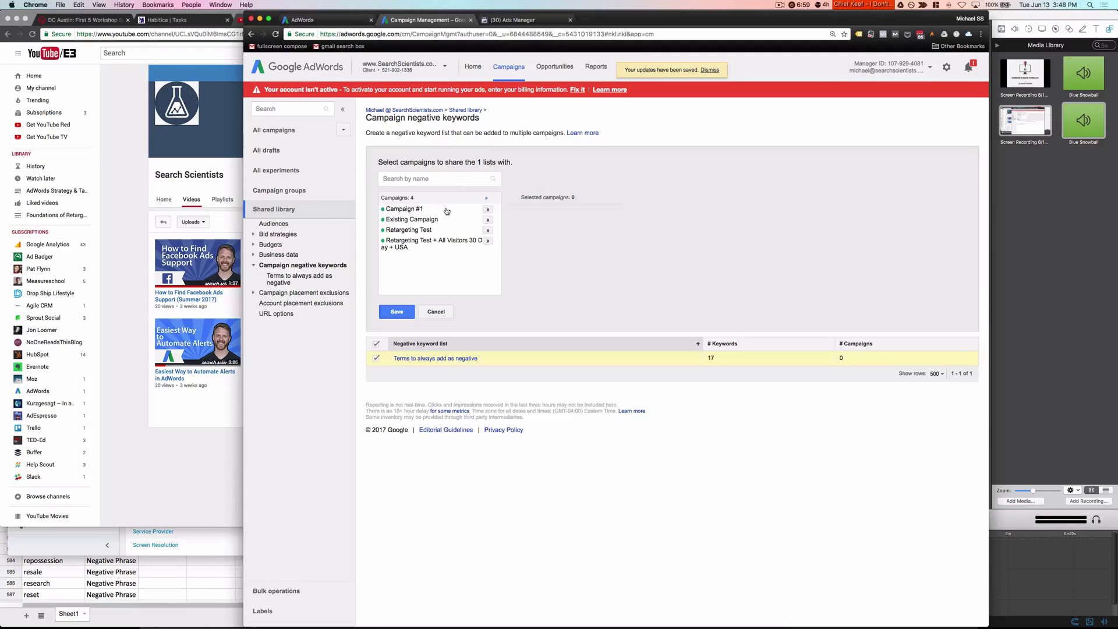
pyautogui.click(487, 209)
pyautogui.click(397, 312)
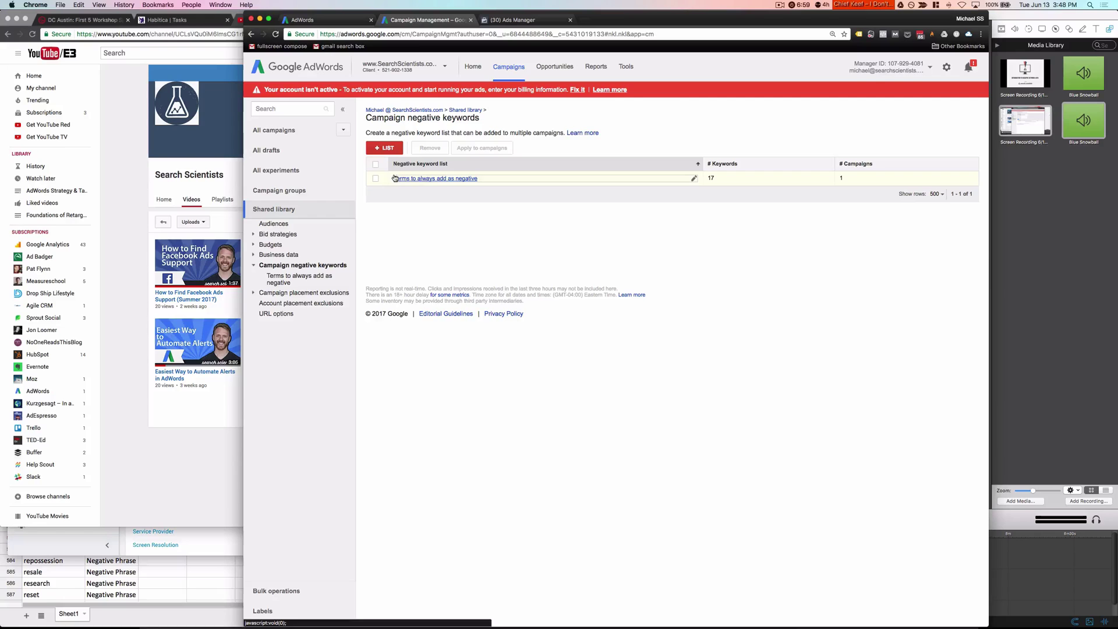
# Apply the list to Existing Campaign, Retargeting Test and Retargeting Test + All Visitors.
pyautogui.click(376, 178)
pyautogui.click(482, 147)
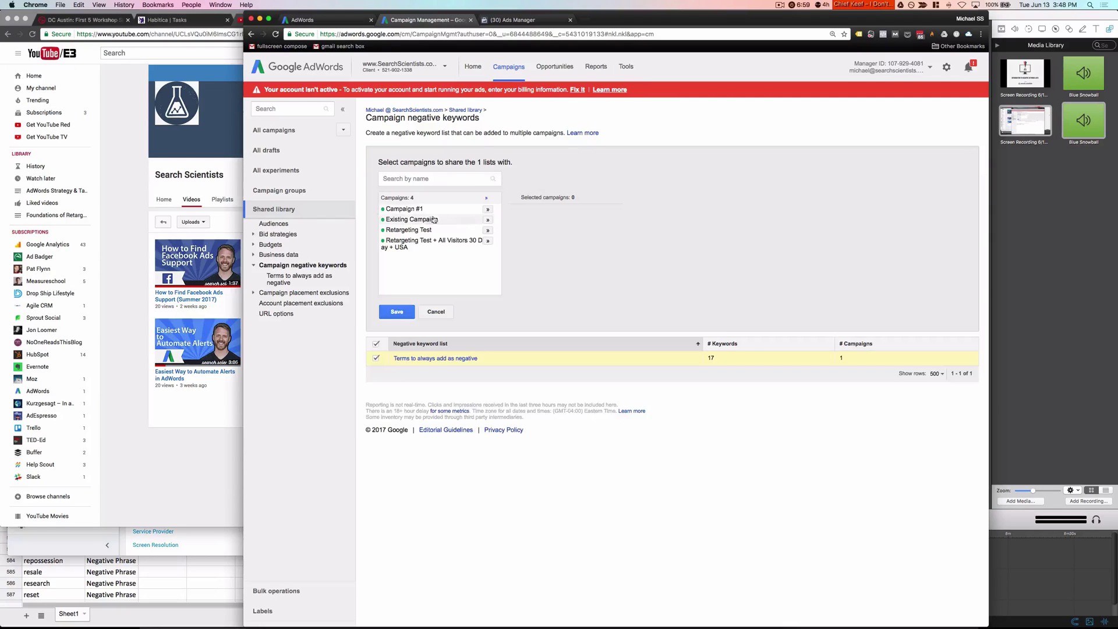
pyautogui.click(488, 220)
pyautogui.click(488, 230)
pyautogui.click(487, 241)
pyautogui.click(396, 312)
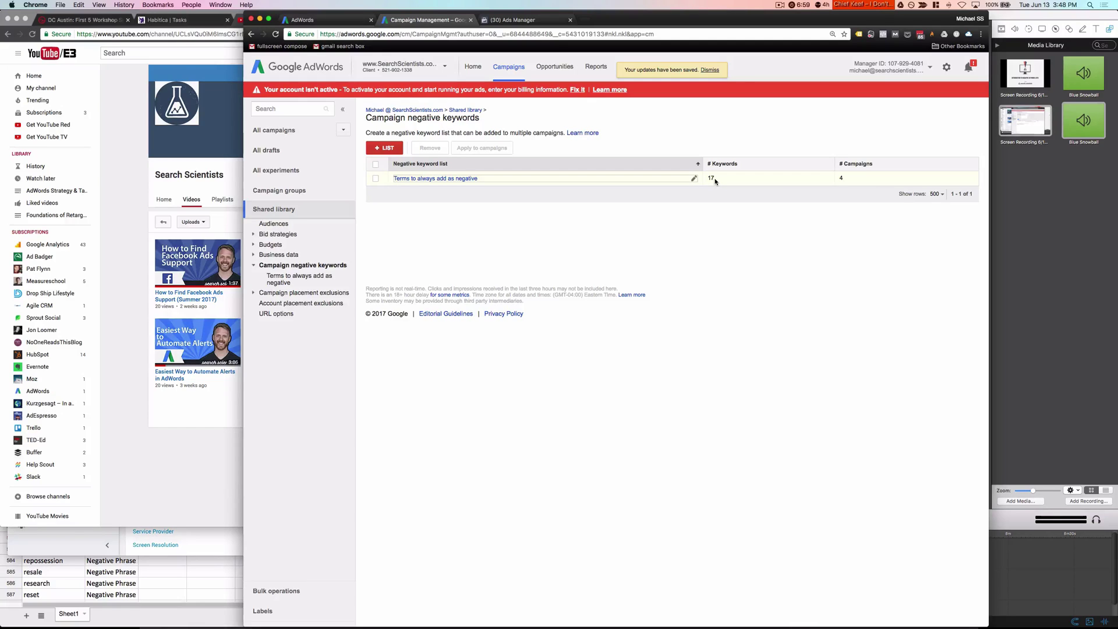
pyautogui.press('super+Tab')
pyautogui.press('super+Tab')
pyautogui.press('super+Tab')
pyautogui.press('super+Tab')
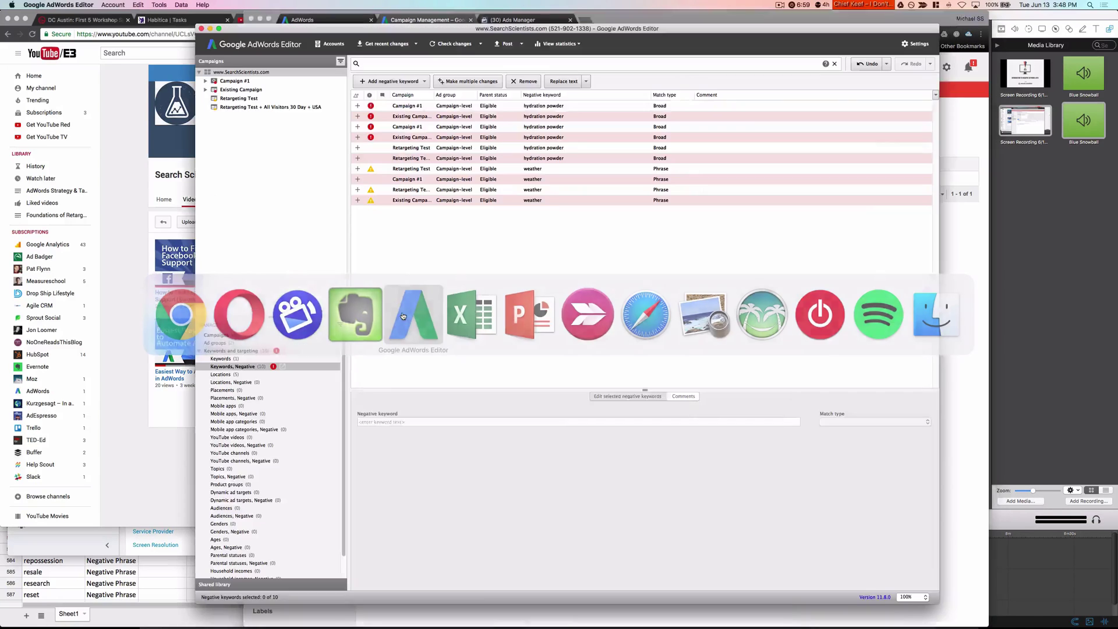
pyautogui.press('super+Tab')
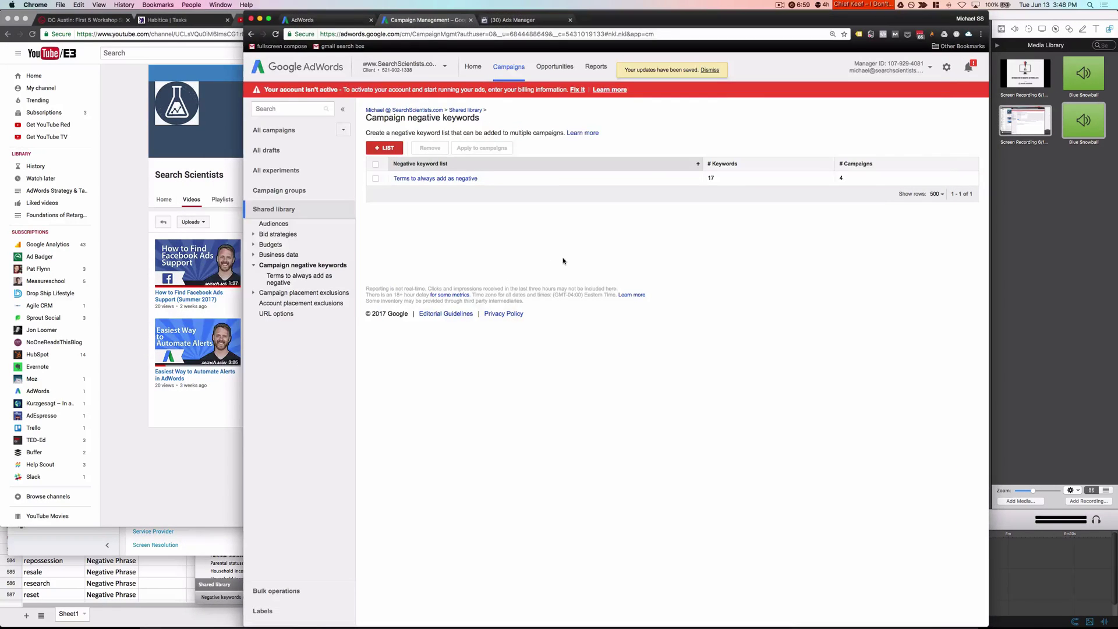
pyautogui.press('super+Tab')
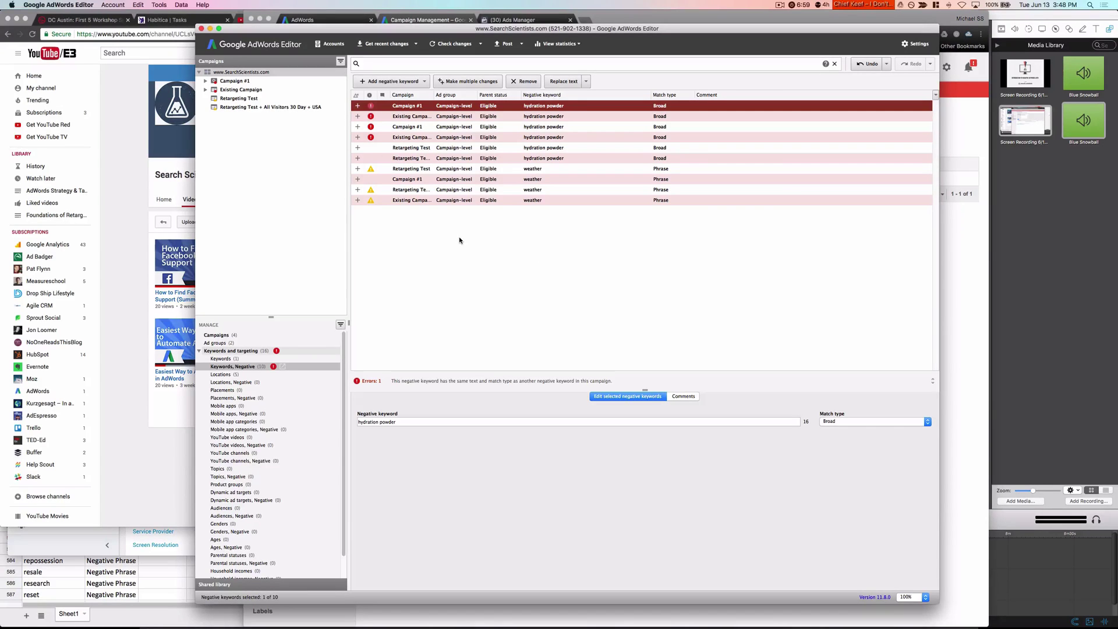
pyautogui.press('super+Tab')
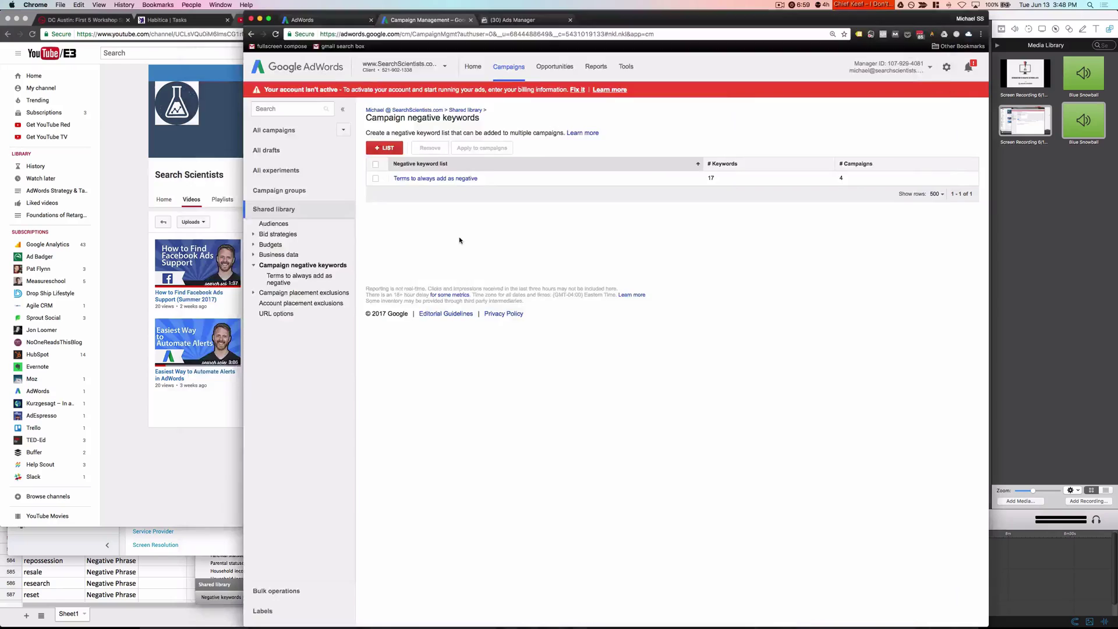
pyautogui.press('super+Tab')
pyautogui.press('super+Tab')
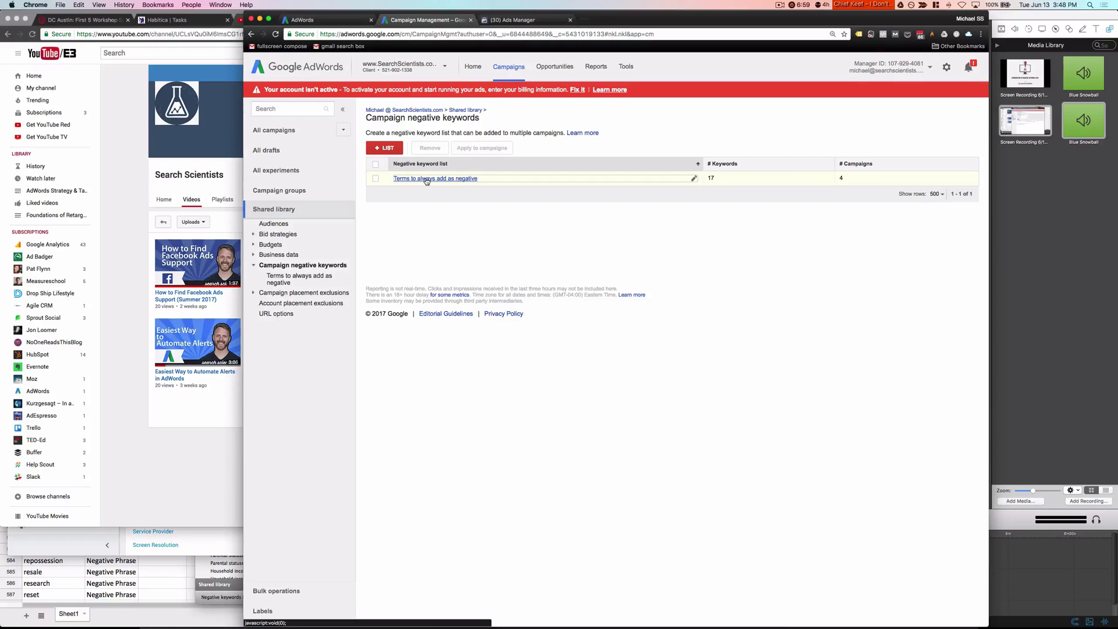
pyautogui.press('super+Tab')
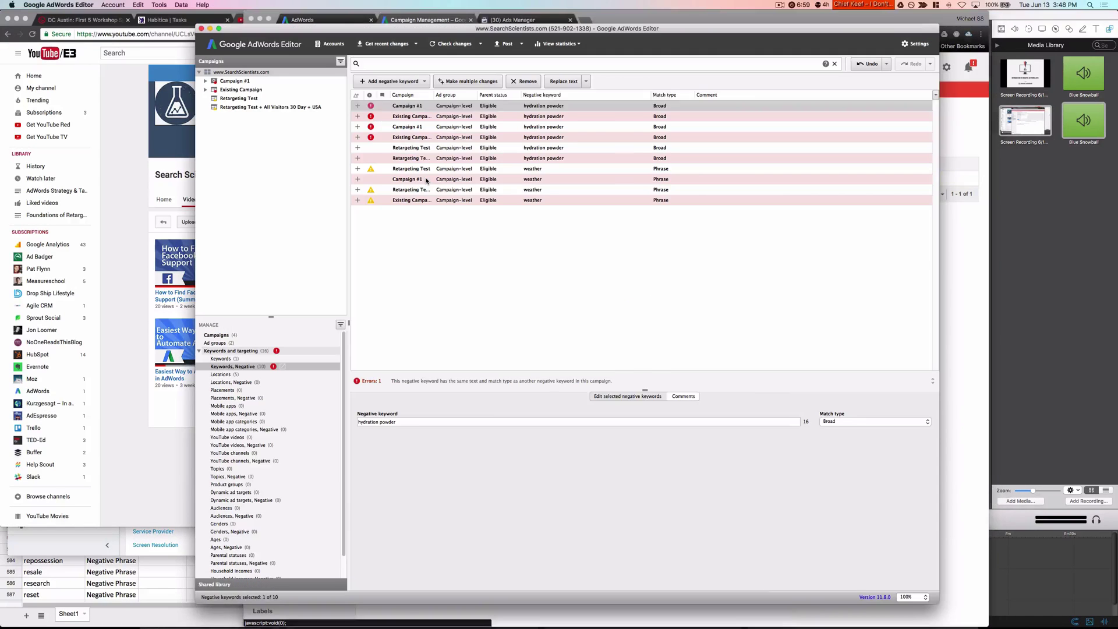
pyautogui.press('super+Tab')
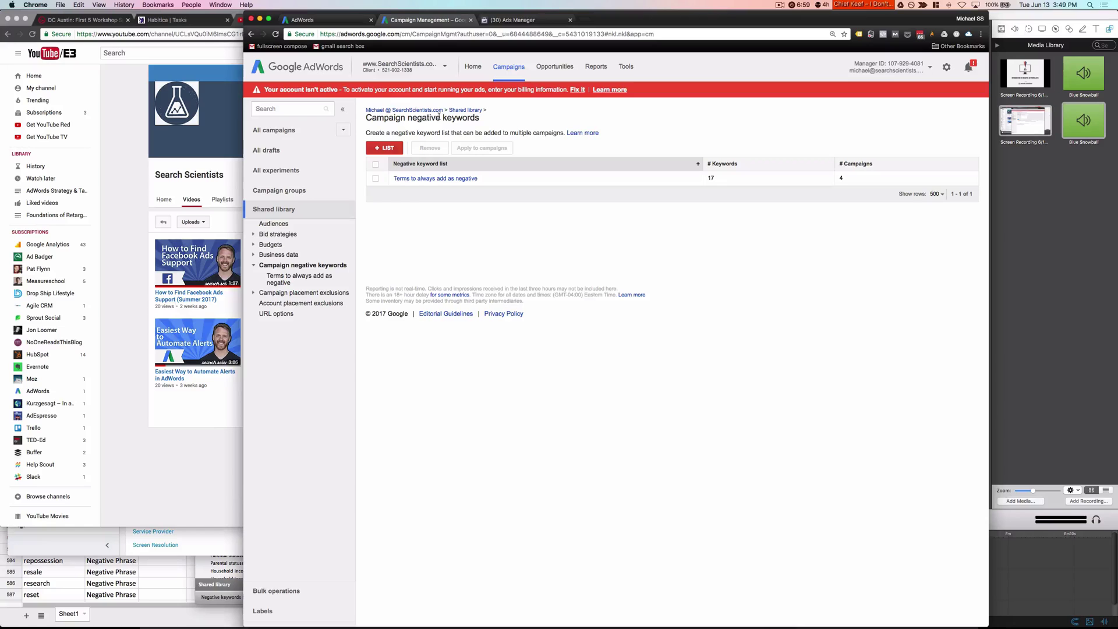
pyautogui.press('super+Tab')
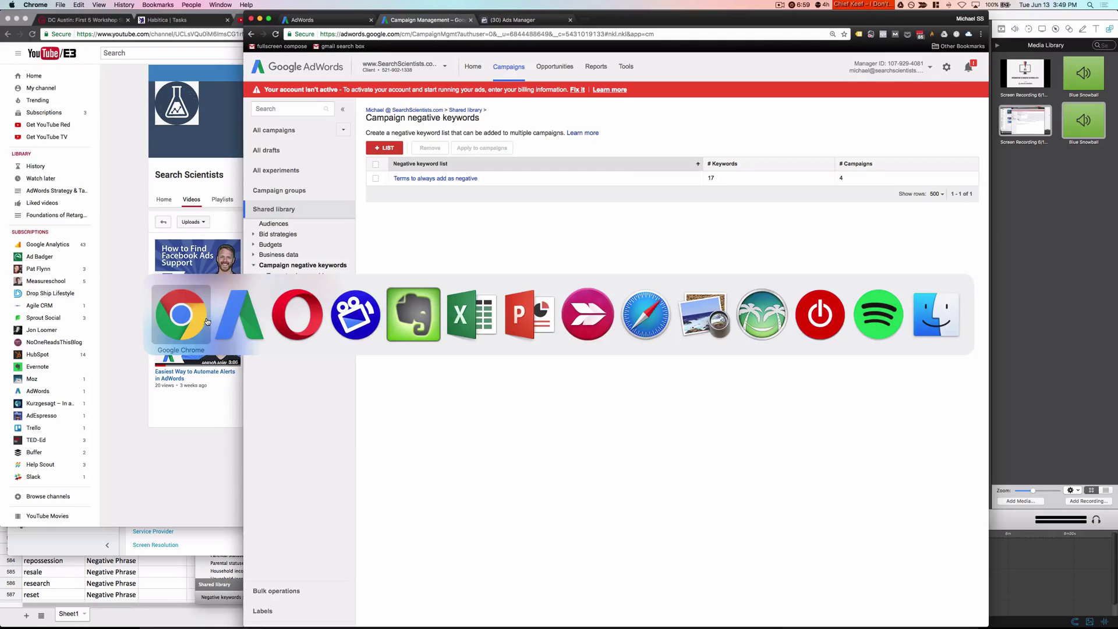
pyautogui.press('super+Tab')
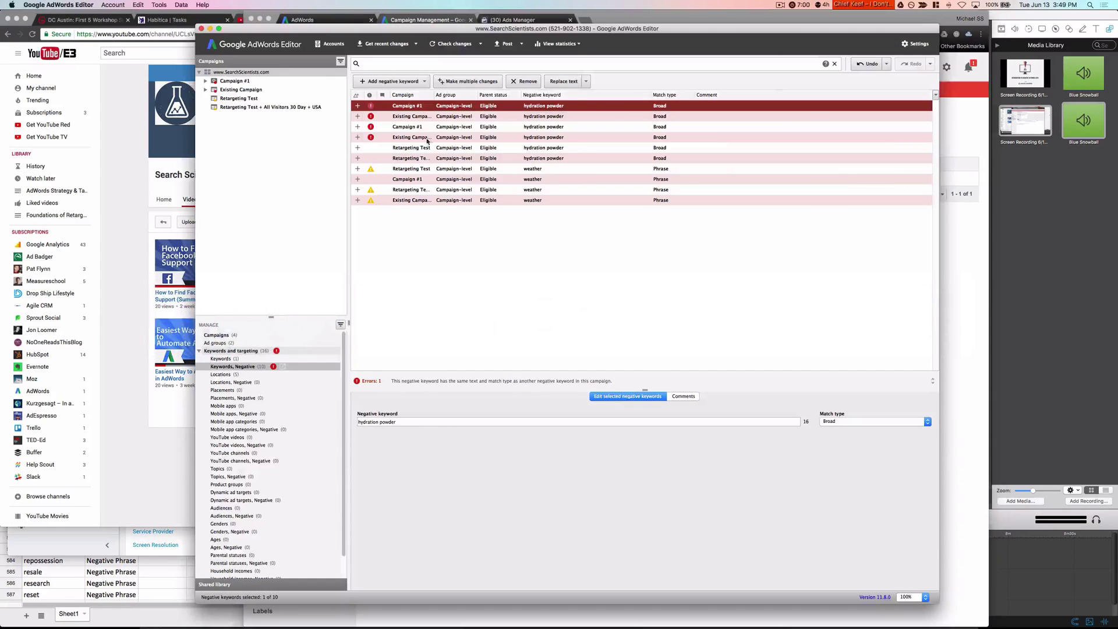